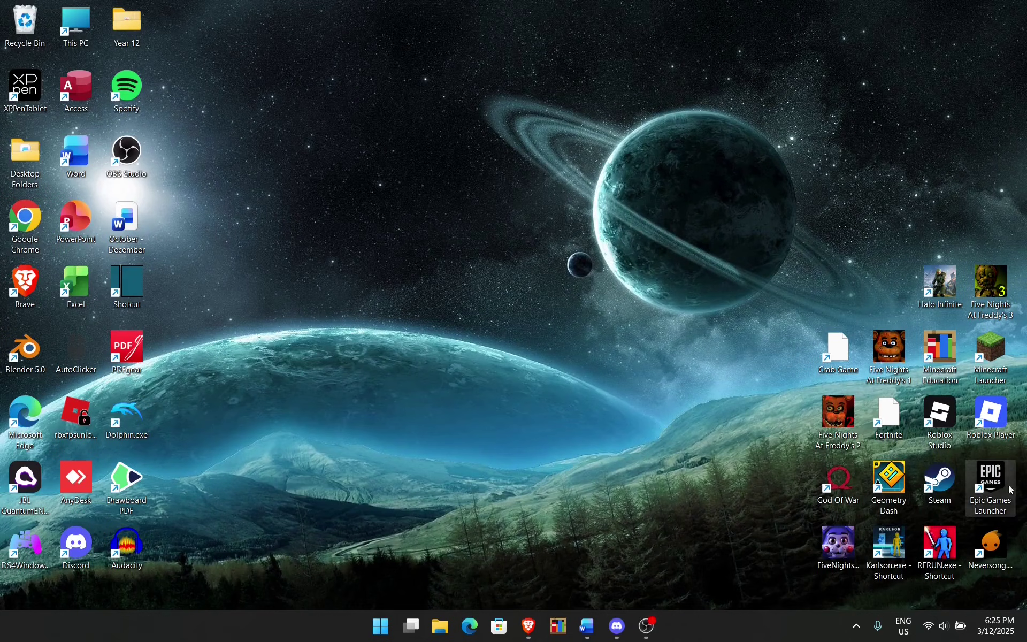
Open the Epic Games Launcher library and view the management options for Fortnite.
double_click(1007, 502)
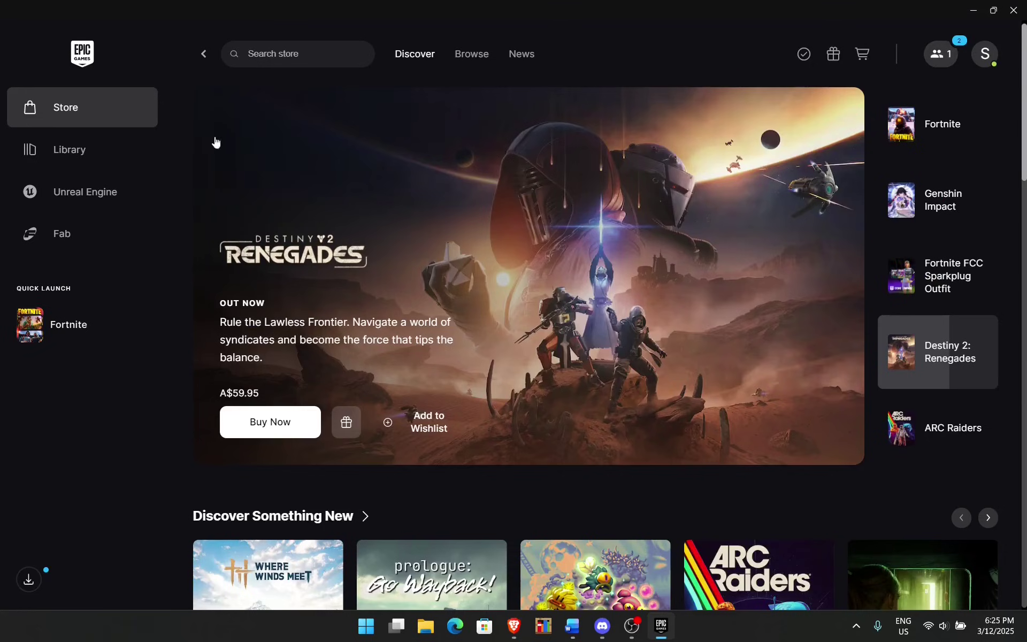
click(109, 144)
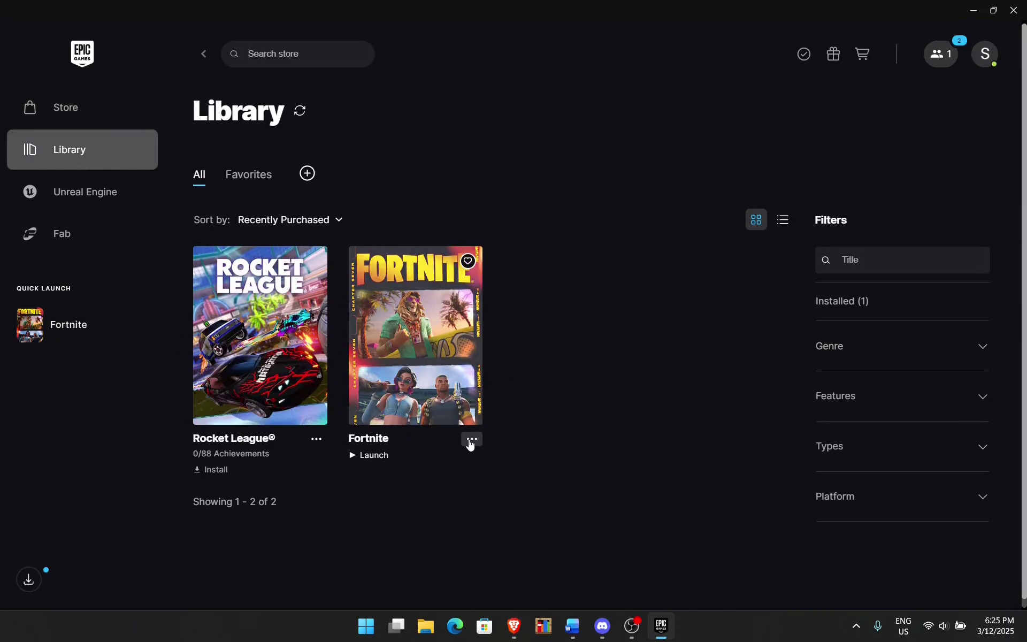
click(471, 442)
click(568, 305)
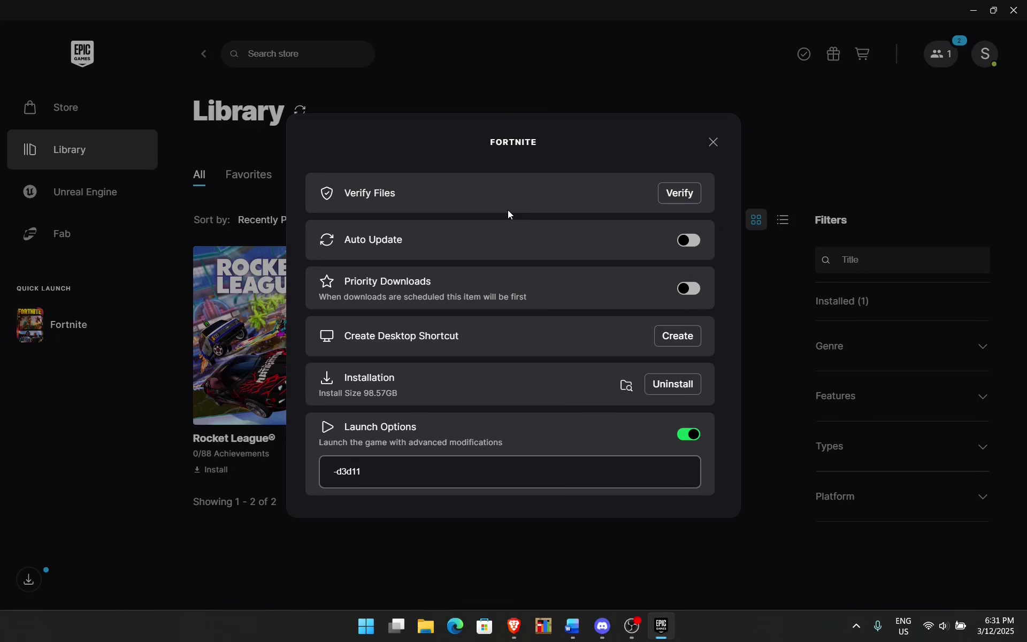
click(336, 543)
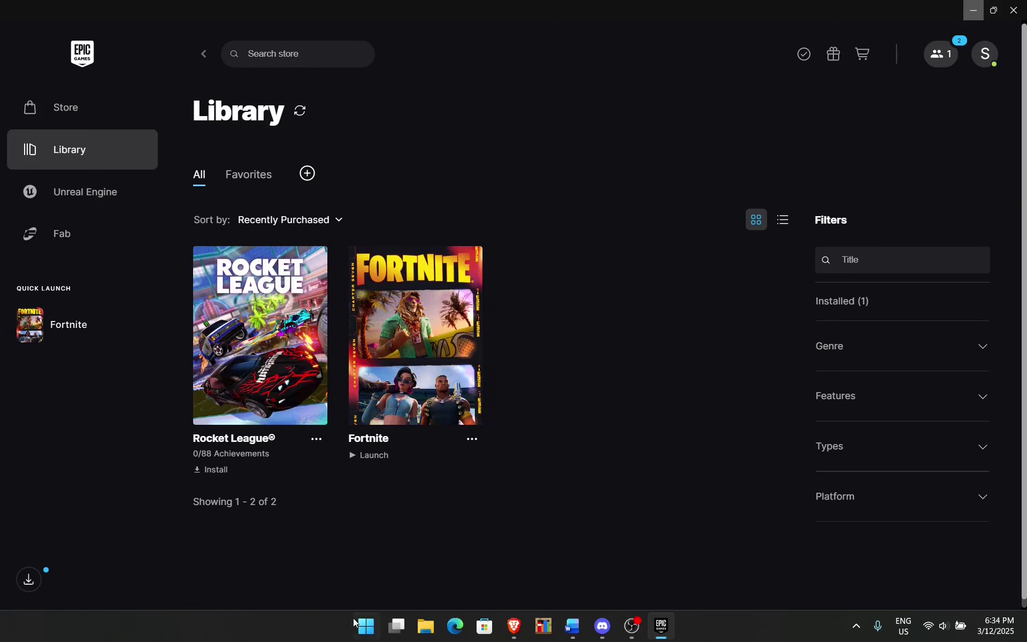
In Device Manager, view the driver update option for the NVIDIA GeForce RTX 4050 Laptop GPU, and close the window.
right_click(369, 625)
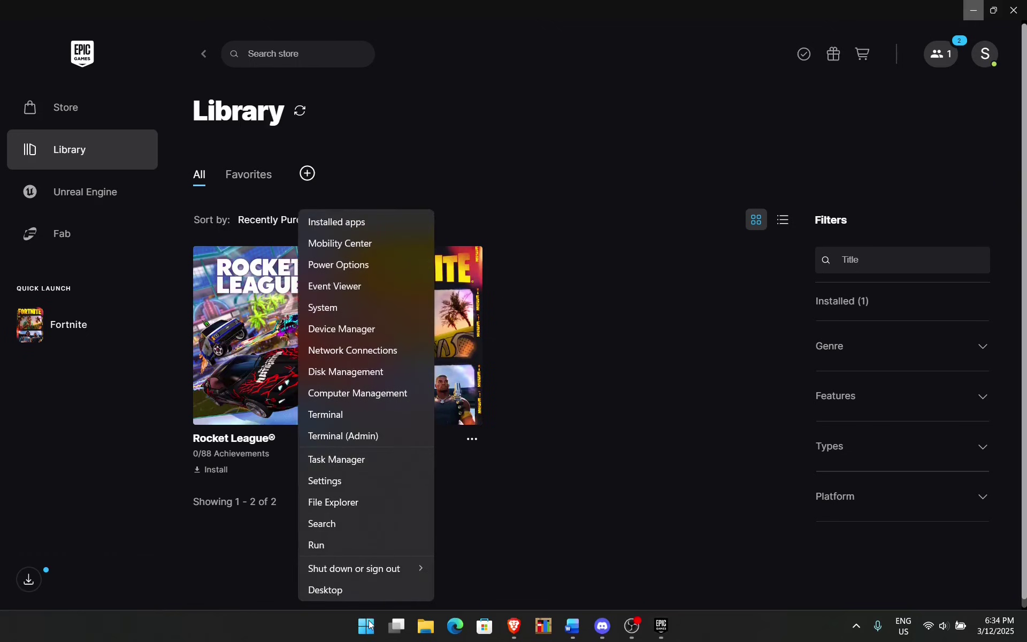
click(365, 330)
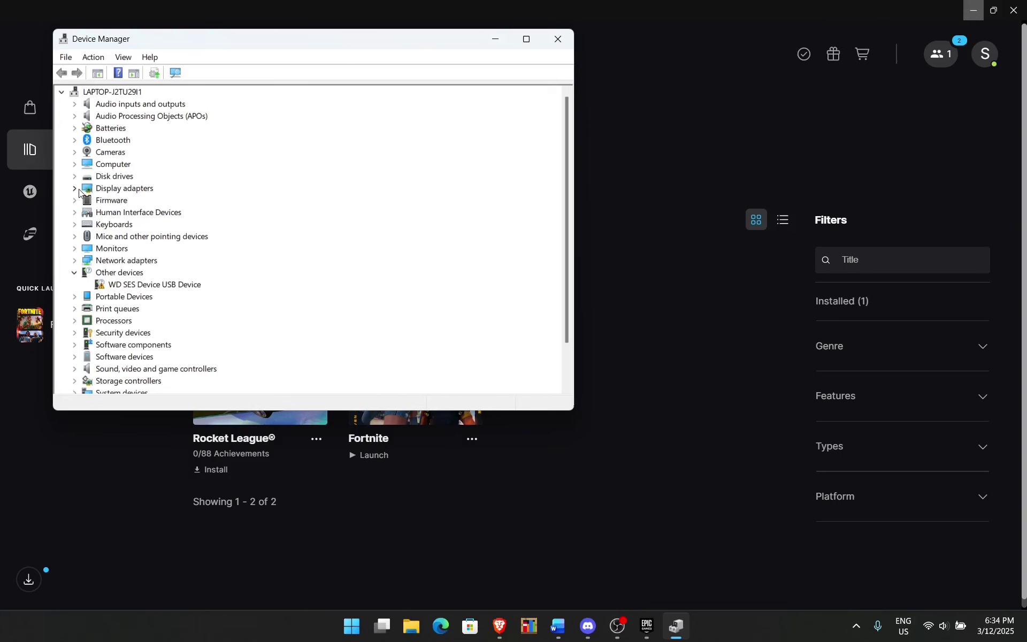
click(77, 189)
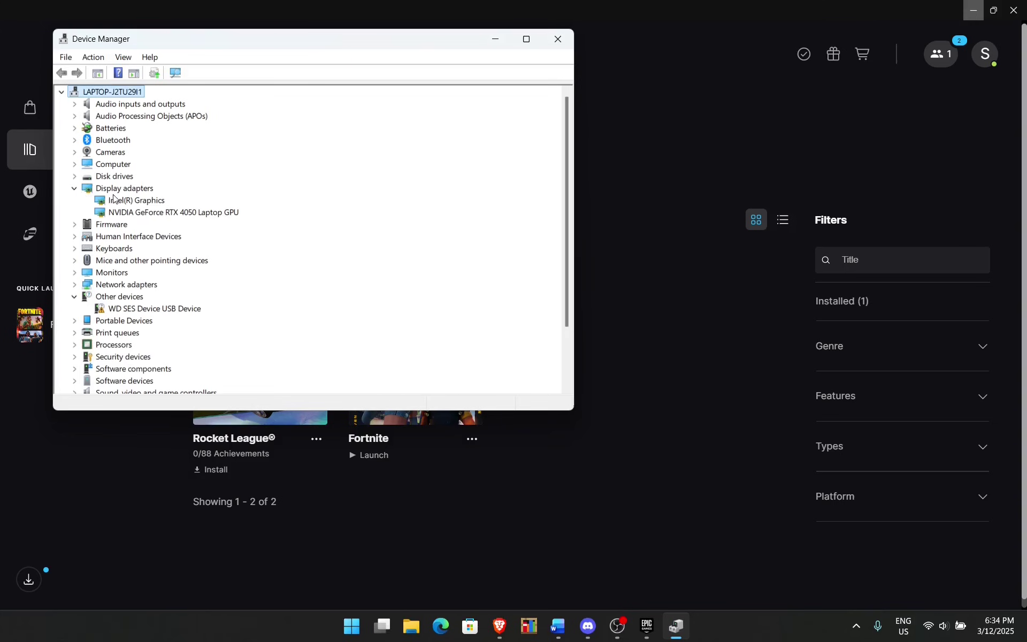
right_click(229, 211)
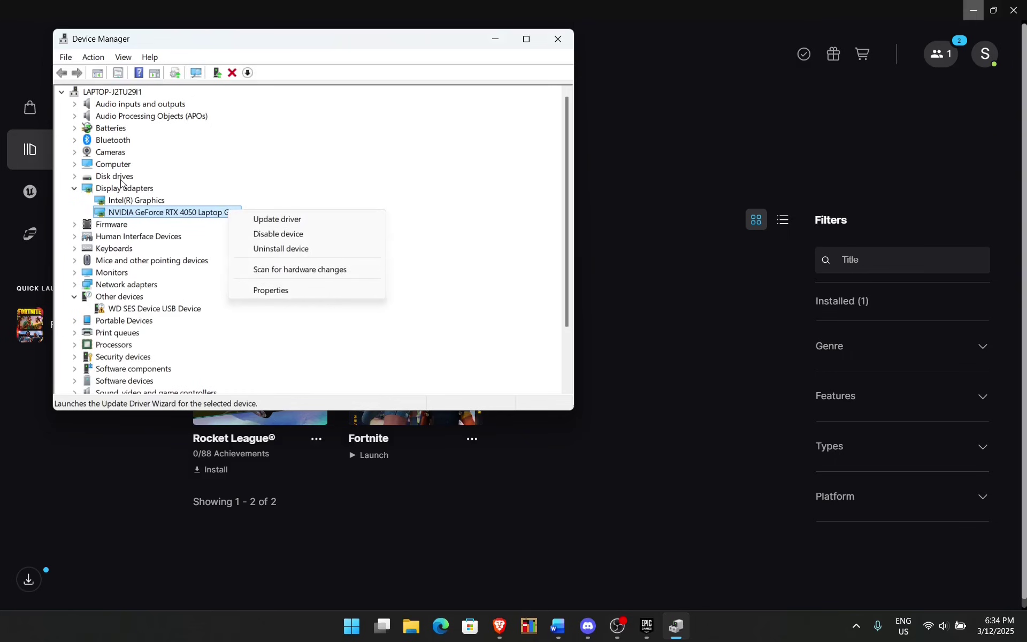
click(366, 197)
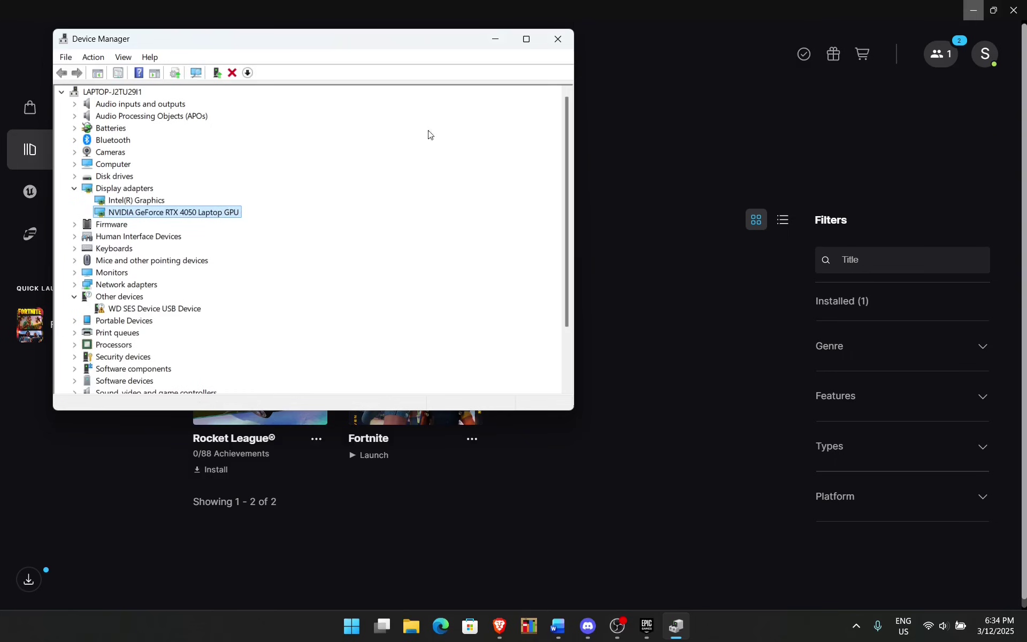
click(555, 42)
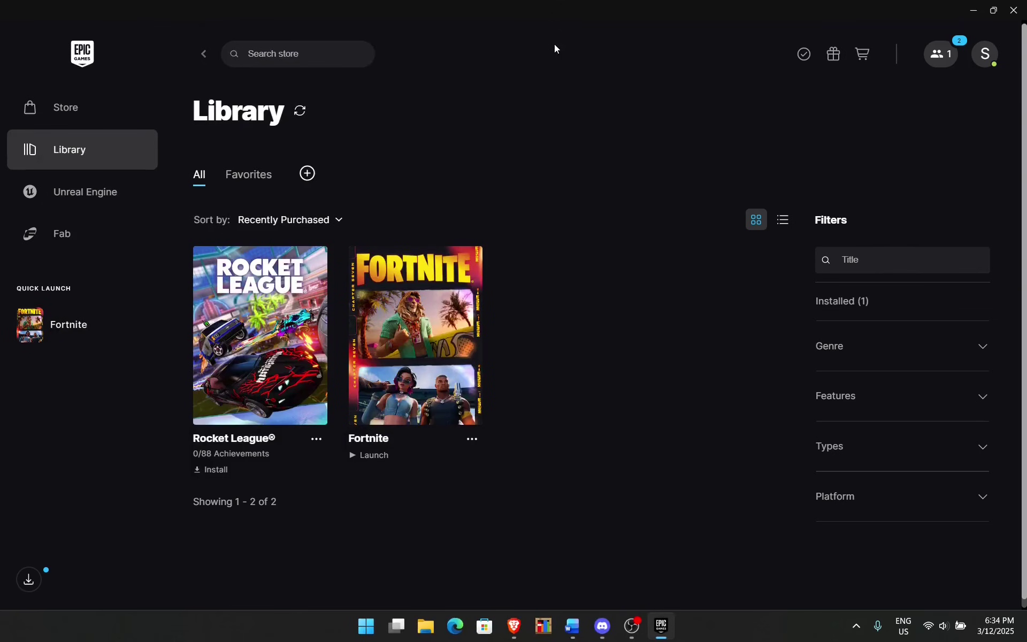
Open GeForce Experience and view its drivers section.
key(super)
text(gef)
key(Return)
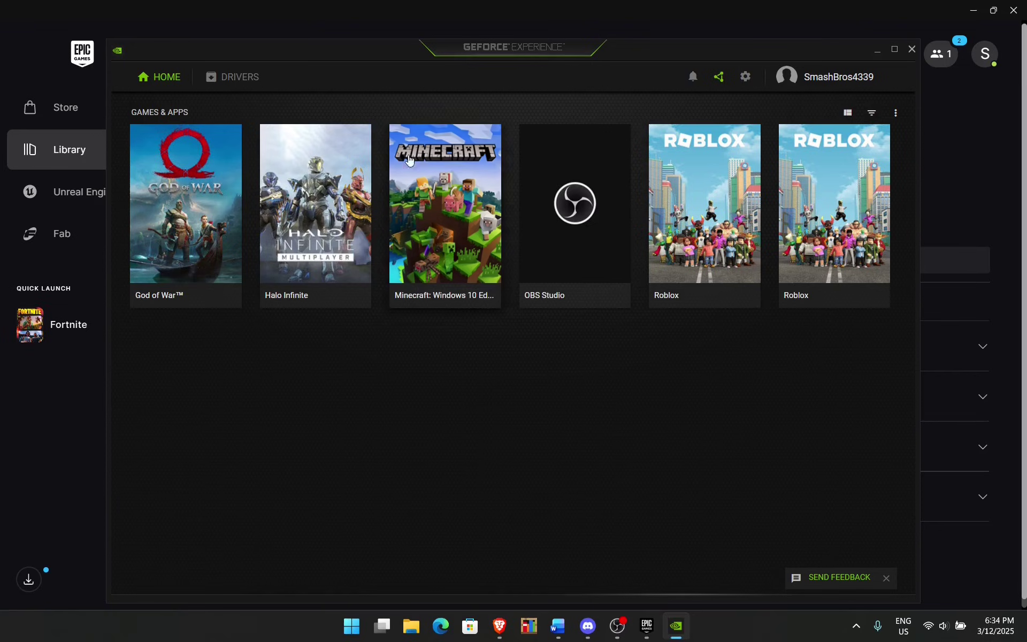
click(229, 83)
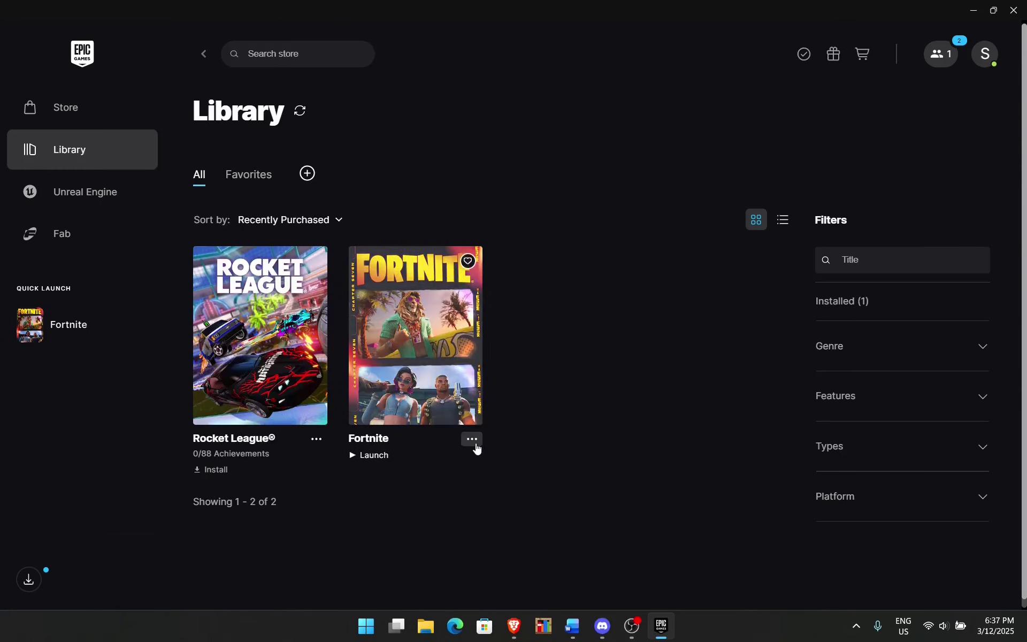
Open Fortnite's installation folder from its management options and browse to FortniteGame > Binaries > Win64.
click(475, 444)
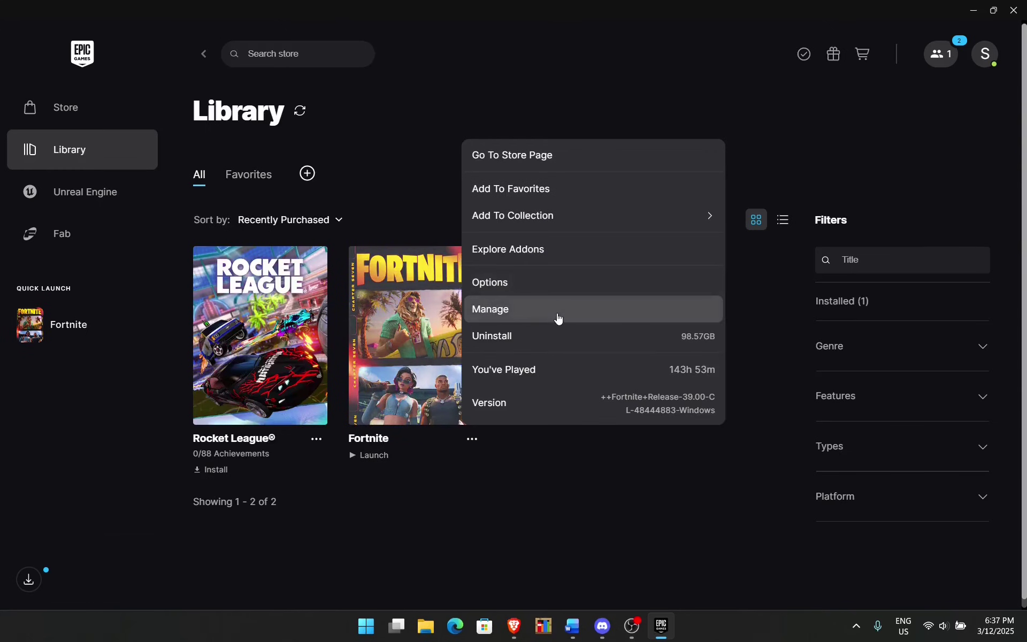
click(557, 318)
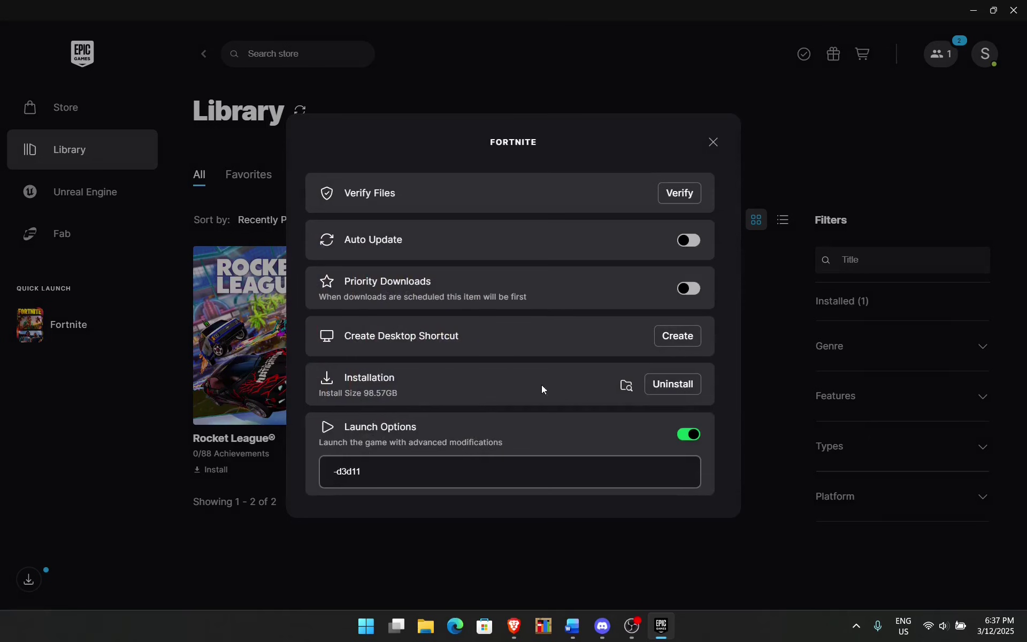
click(626, 385)
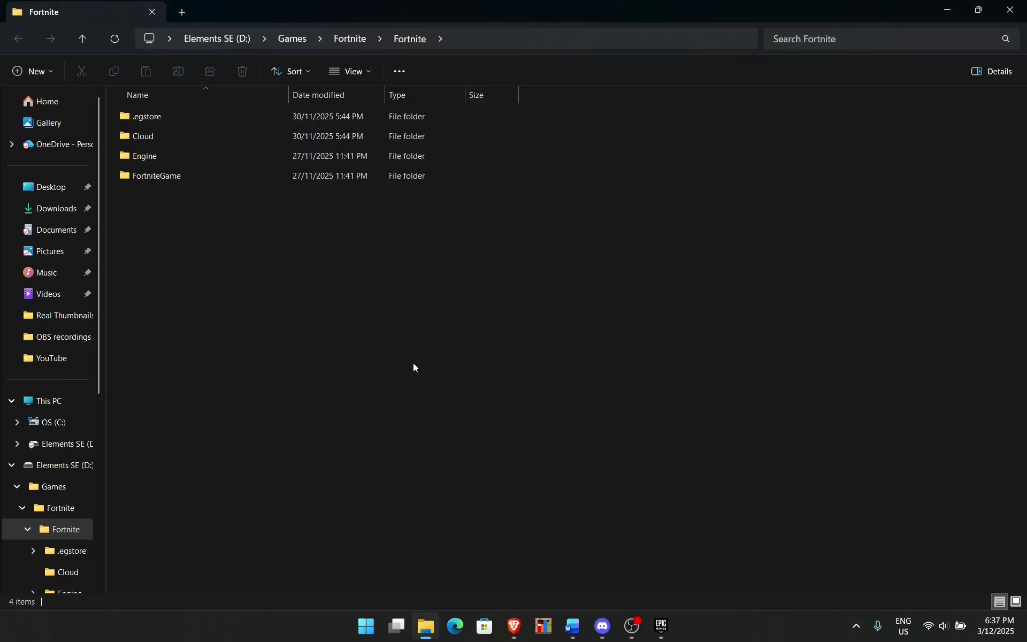
double_click(161, 175)
double_click(162, 119)
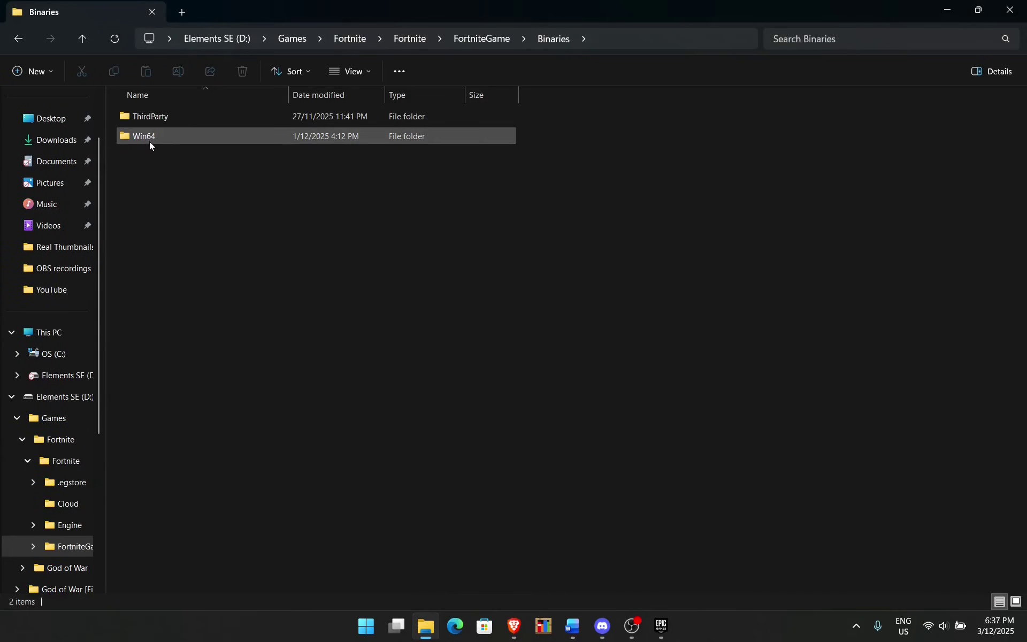
double_click(150, 141)
Open the compatibility properties of the FortniteLauncher application in the Win64 folder.
scroll(457, 435, down, 13)
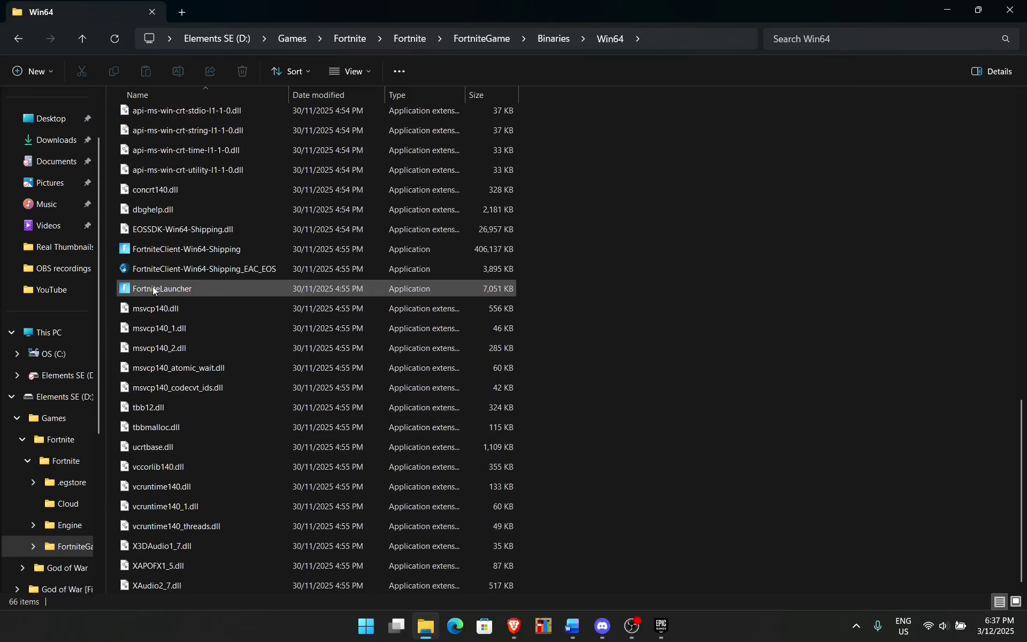
click(151, 289)
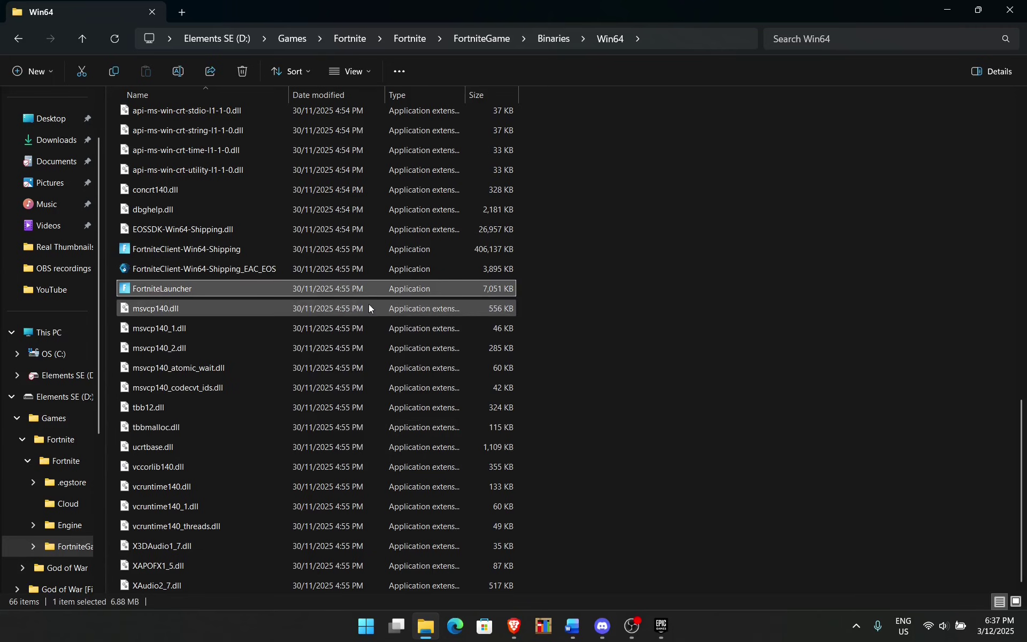
right_click(384, 292)
click(844, 291)
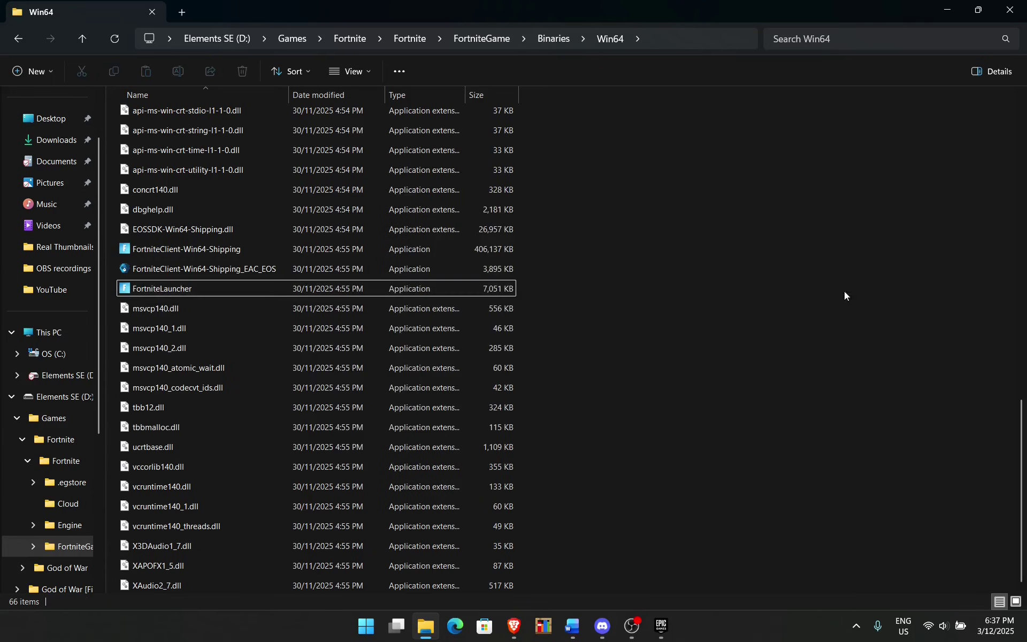
right_click(378, 287)
click(351, 288)
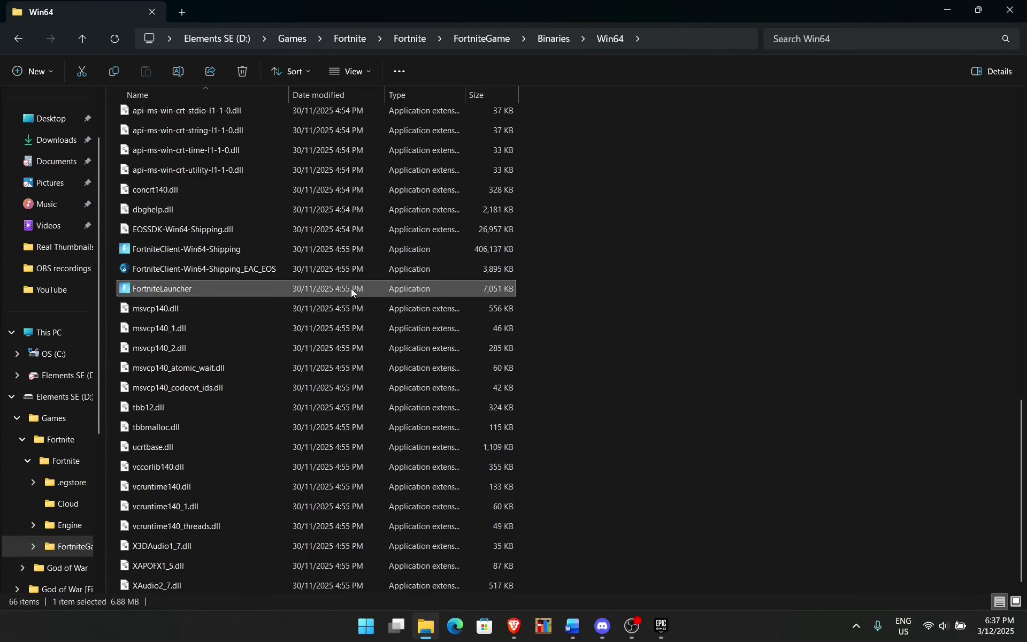
right_click(351, 288)
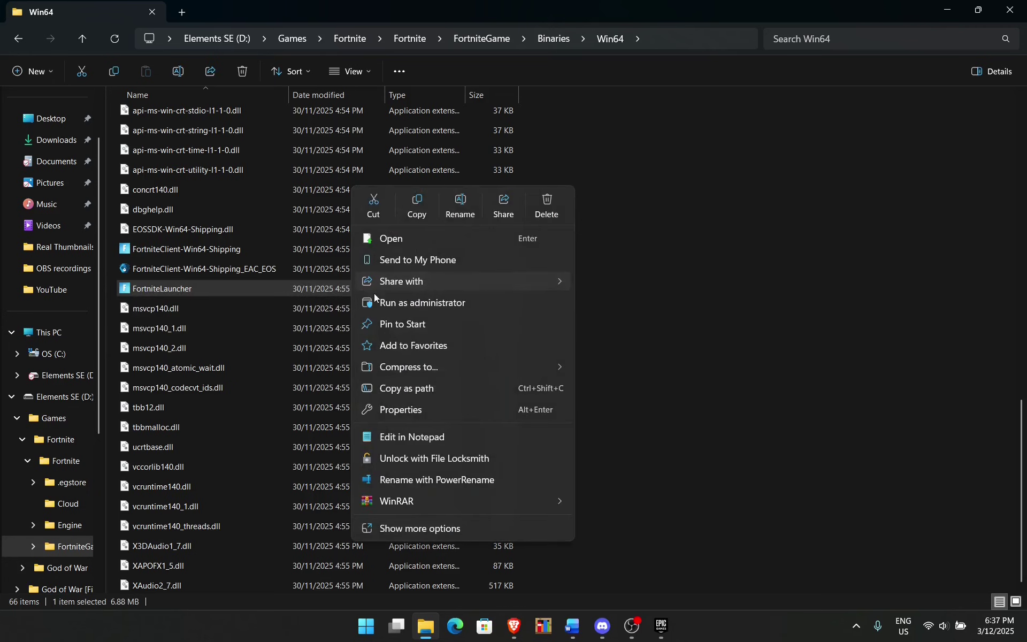
click(413, 406)
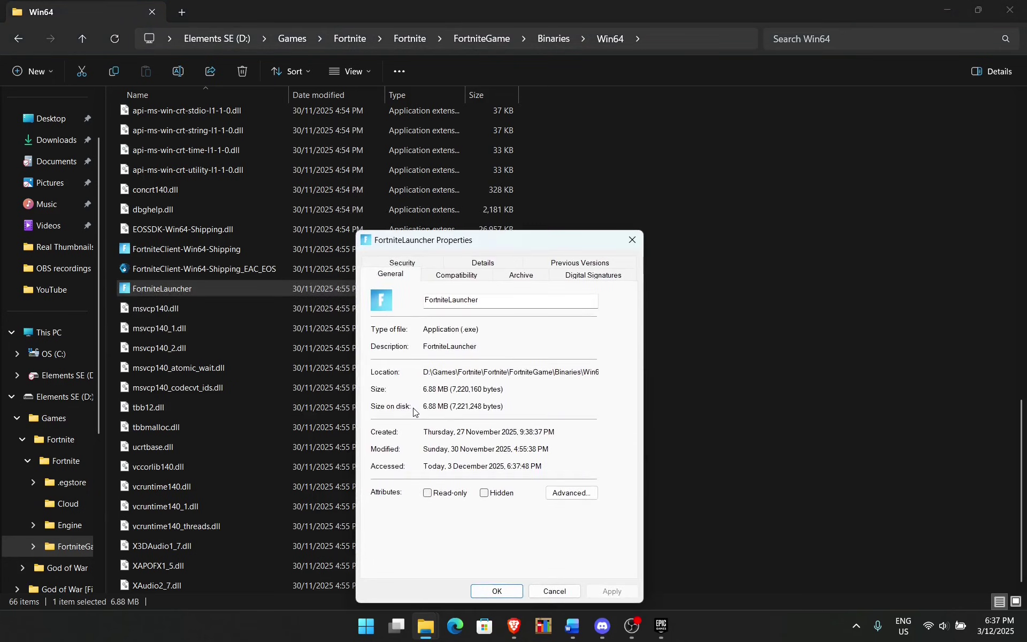
click(457, 276)
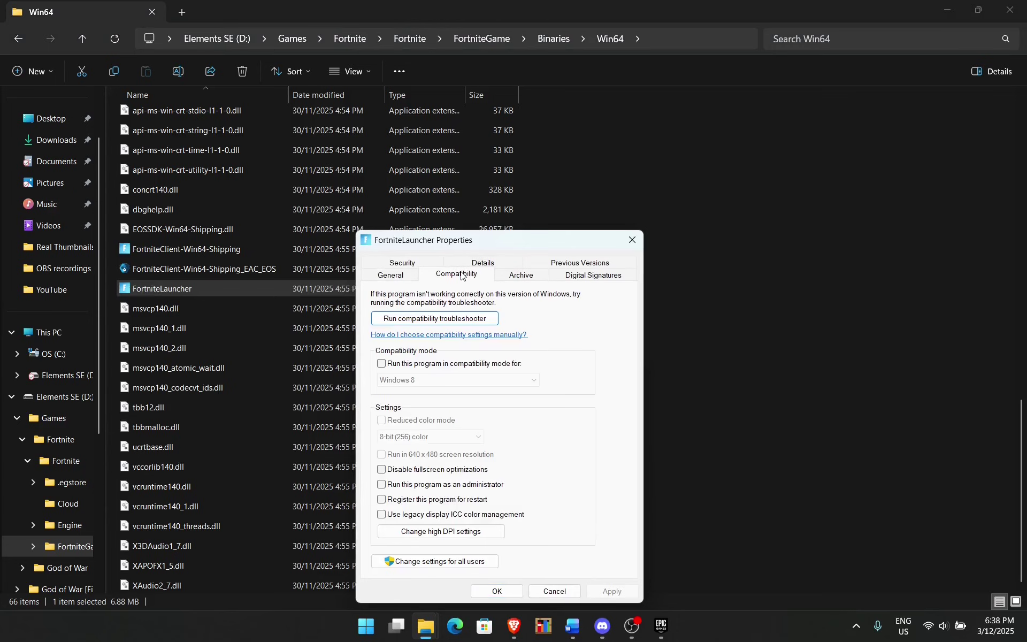
Apply Windows 8 compatibility mode, disabled fullscreen optimizations and running as administrator to FortniteLauncher, and close its properties.
click(382, 364)
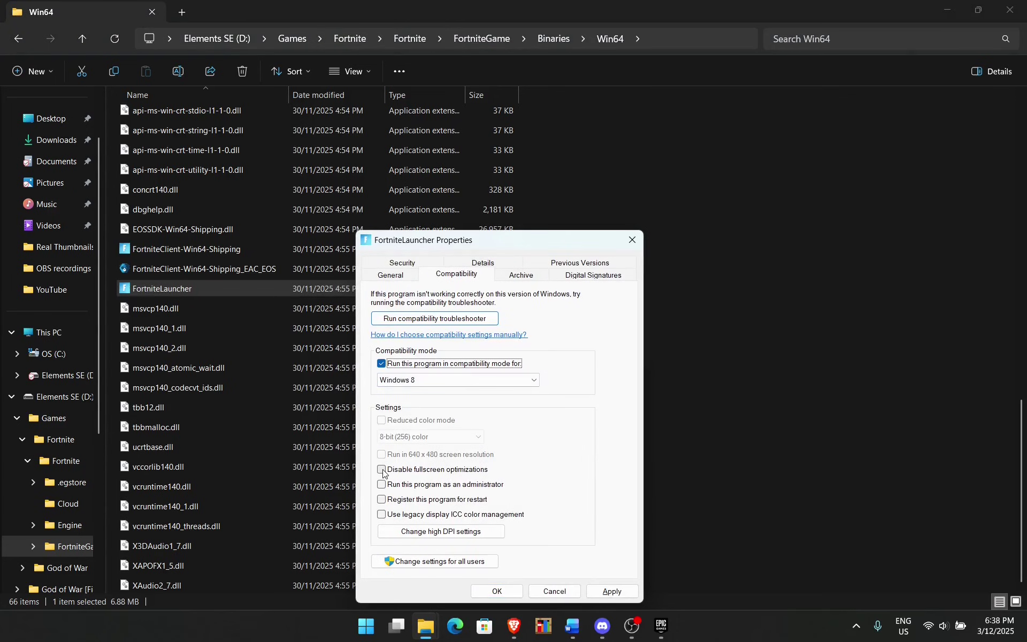
click(382, 470)
click(381, 486)
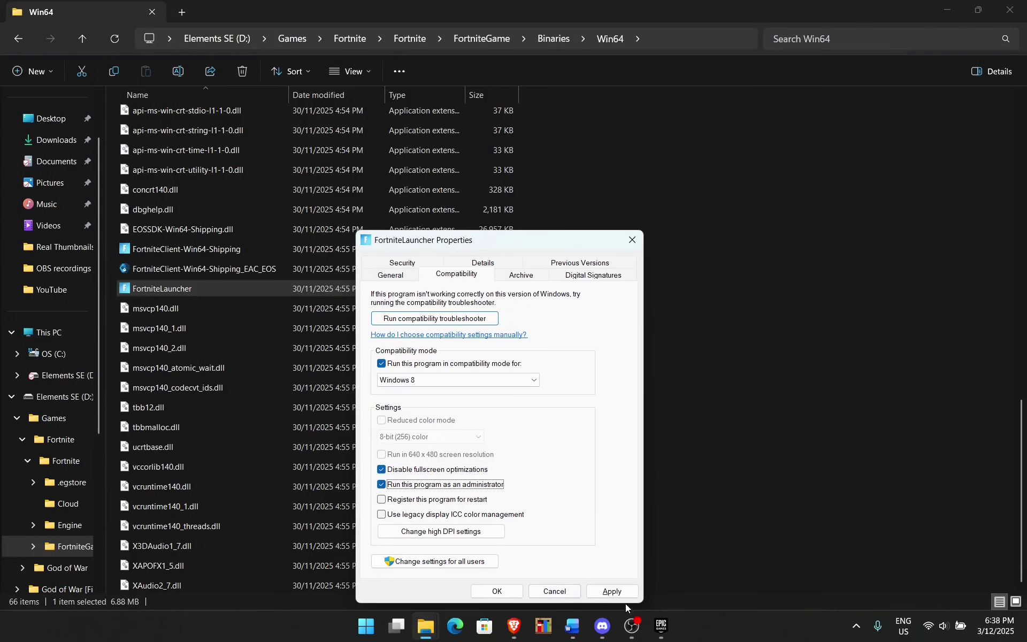
click(599, 590)
click(570, 590)
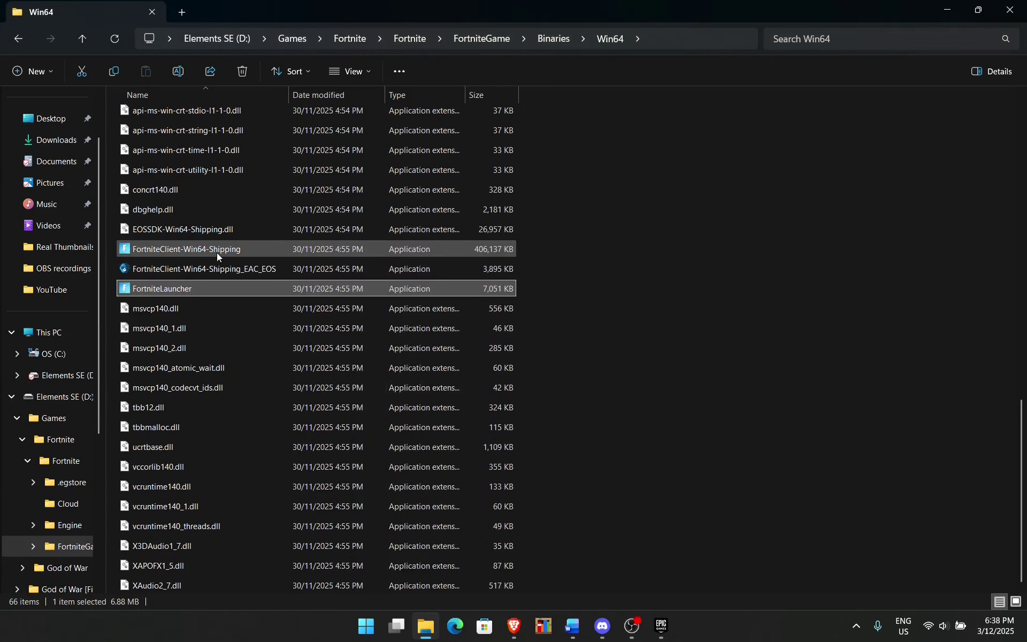
Set FortniteClient-Win64-Shipping to Windows 8 compatibility mode with fullscreen optimizations disabled and administrator rights, and save the properties.
right_click(237, 250)
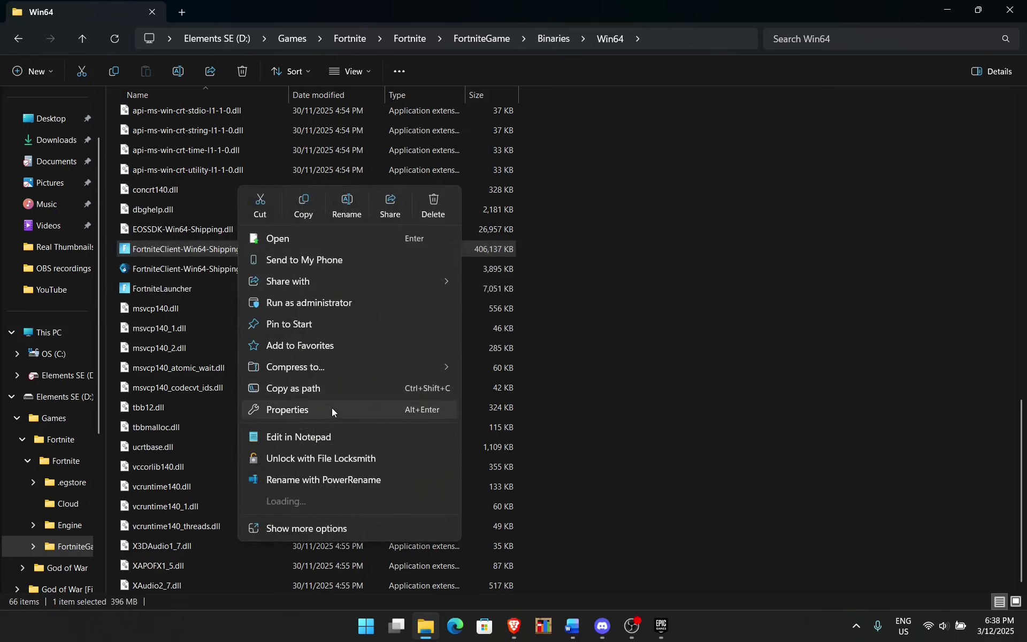
click(331, 408)
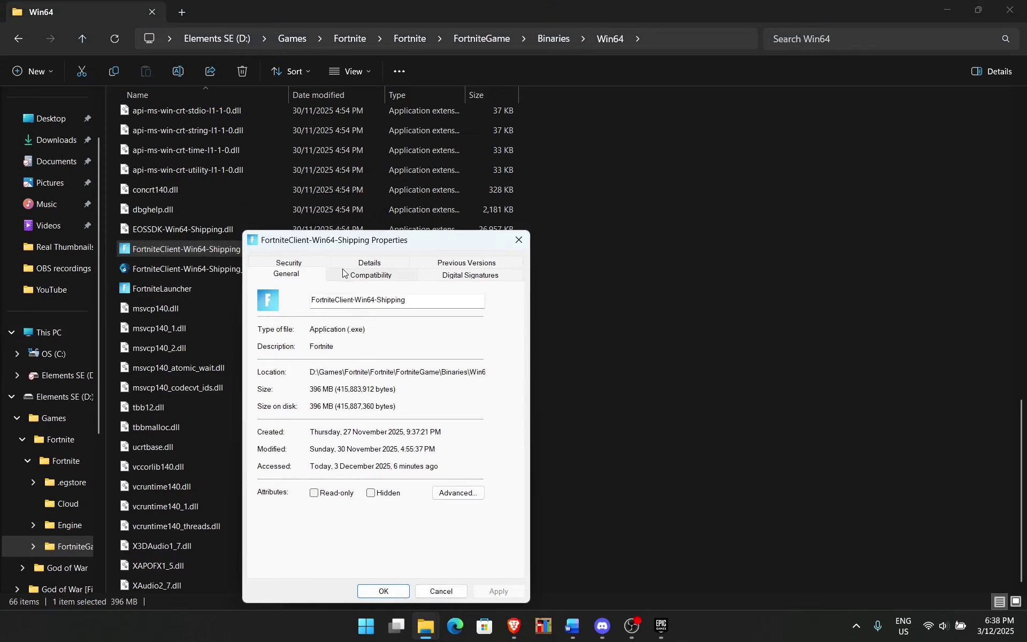
click(346, 274)
click(301, 367)
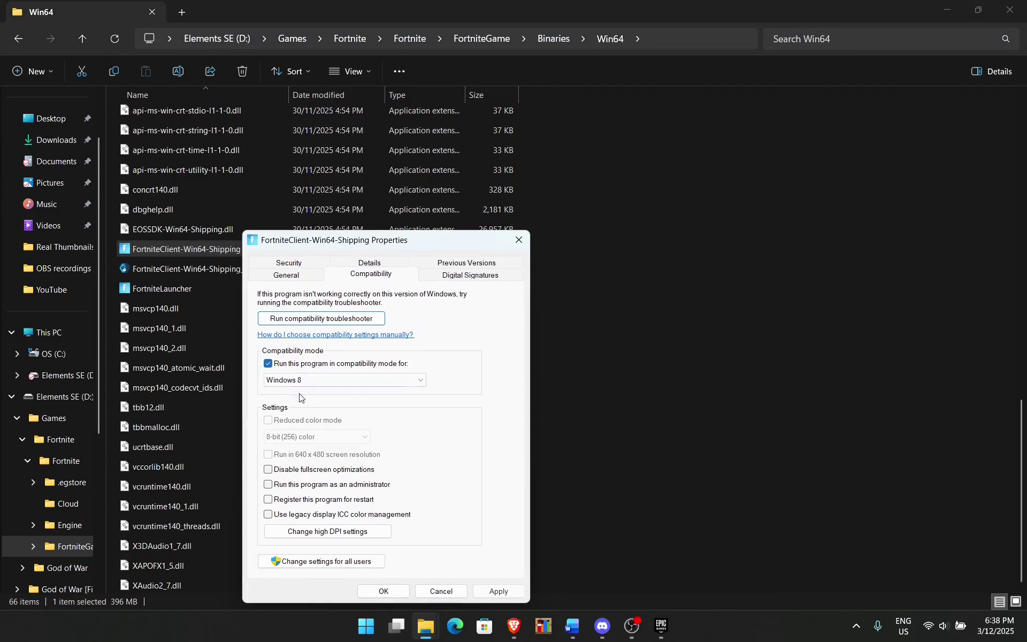
click(299, 469)
click(303, 488)
click(383, 591)
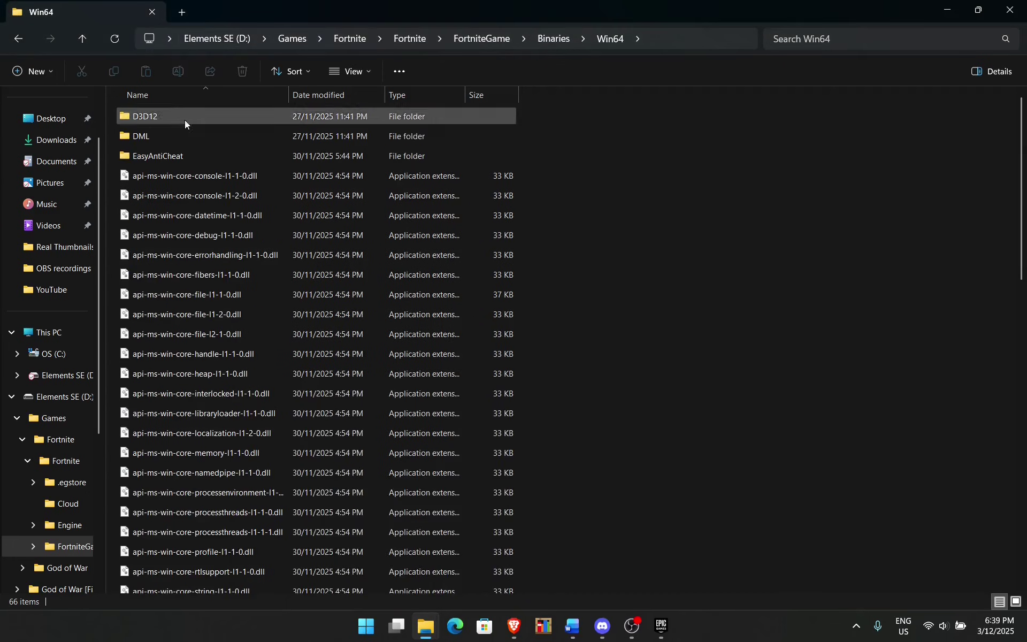
In the EasyAntiCheat folder, set EasyAntiCheat_EOS_Setup to Windows 8 compatibility mode with fullscreen optimizations disabled and administrator rights.
double_click(163, 155)
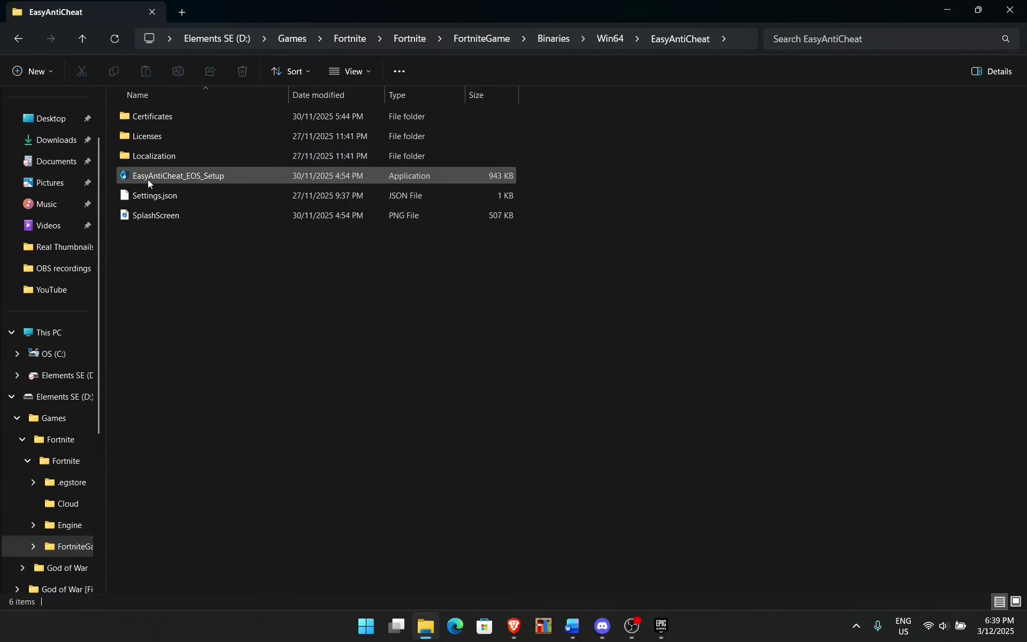
click(154, 180)
right_click(160, 180)
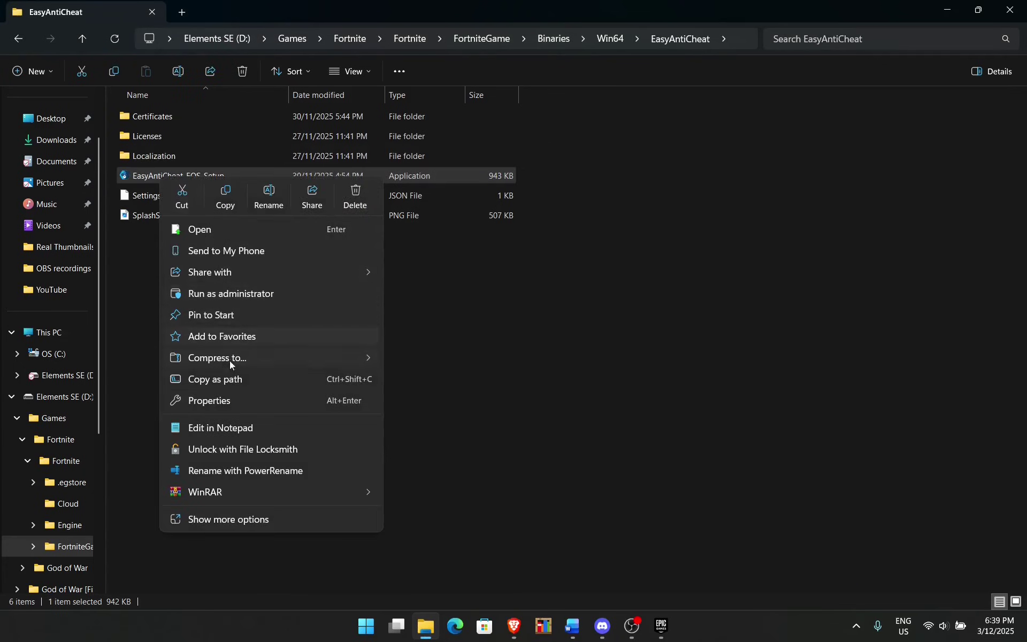
click(227, 405)
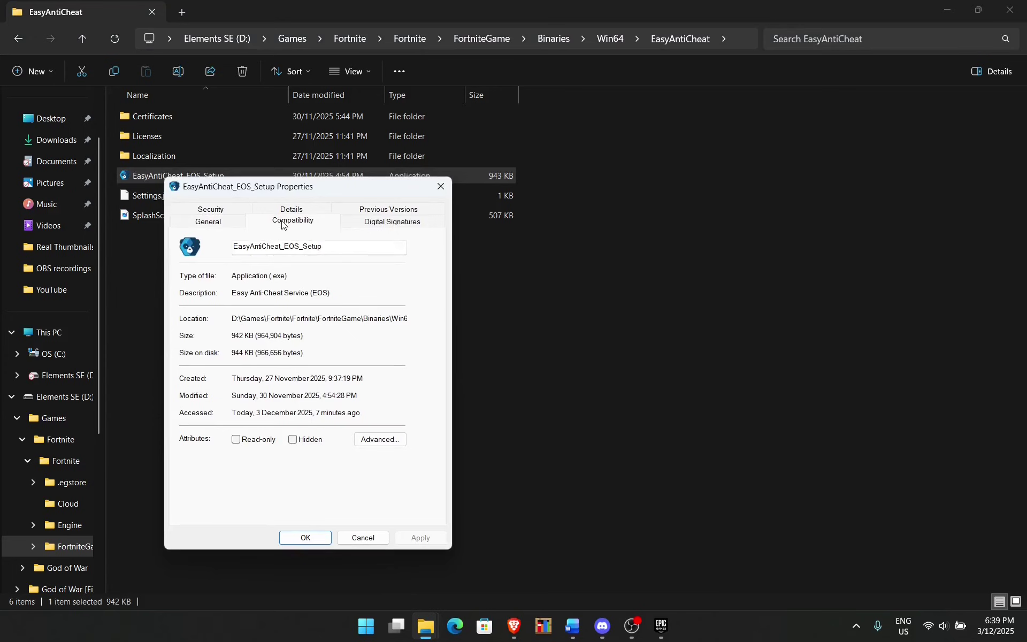
click(283, 224)
click(235, 311)
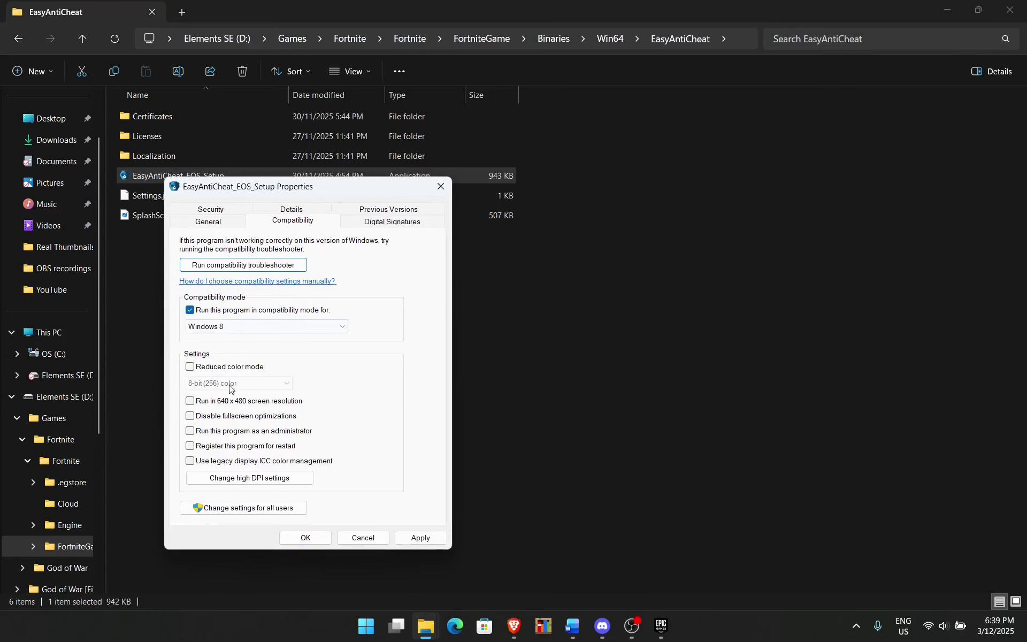
click(207, 417)
click(210, 431)
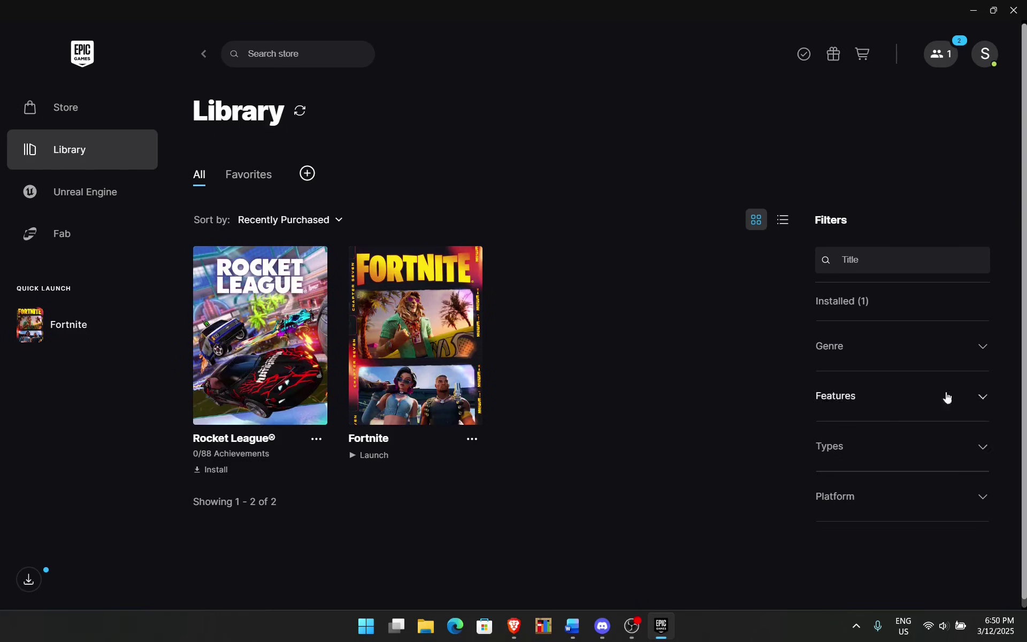
In the launcher settings, check Fortnite's additional command line argument -d3d11 under the managed games, and return to the library.
click(979, 67)
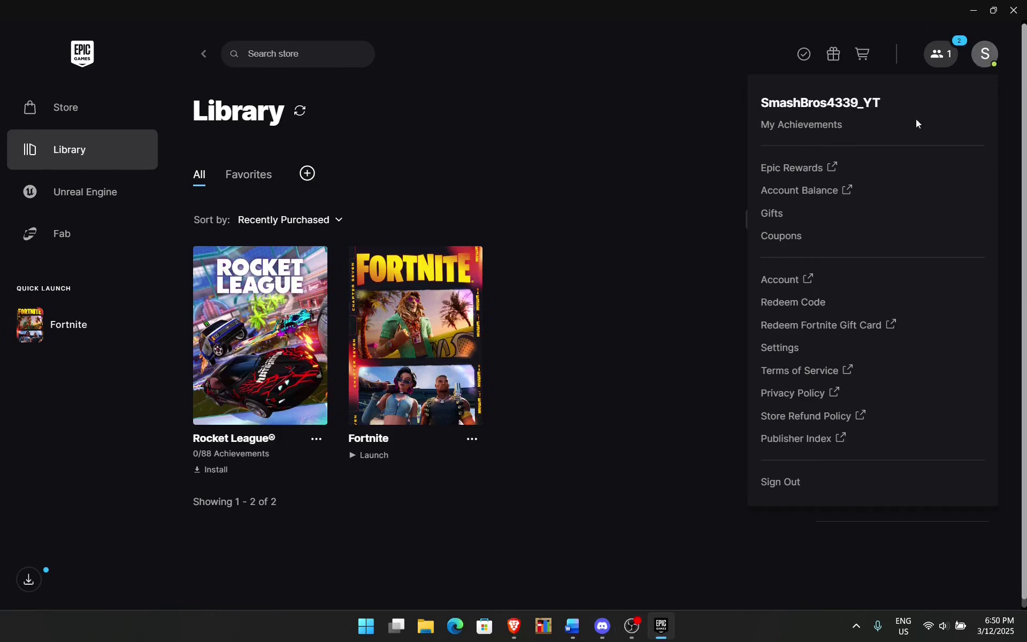
click(783, 348)
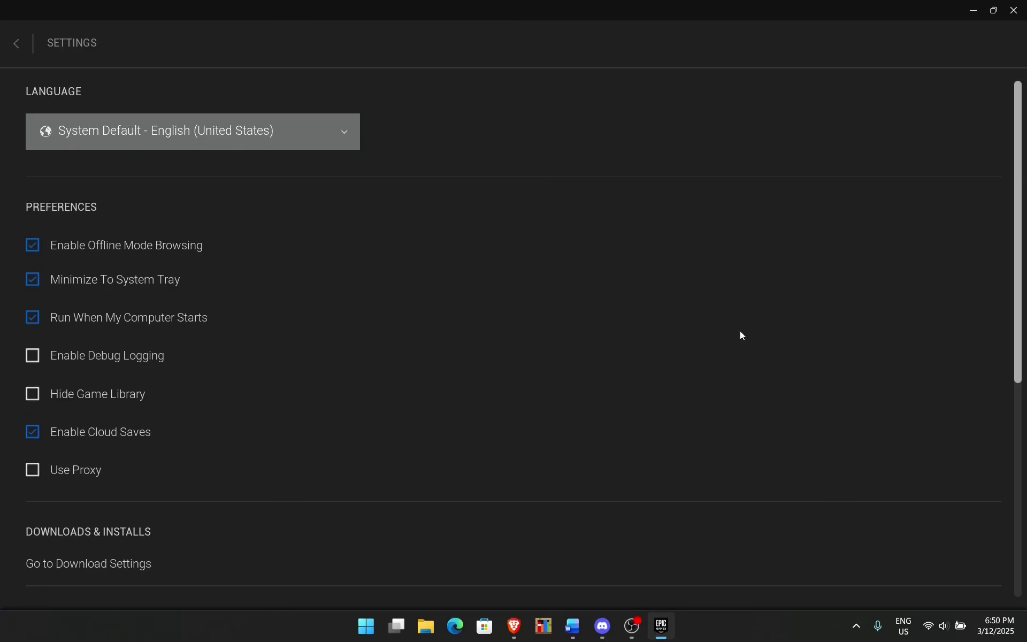
scroll(481, 257, down, 7)
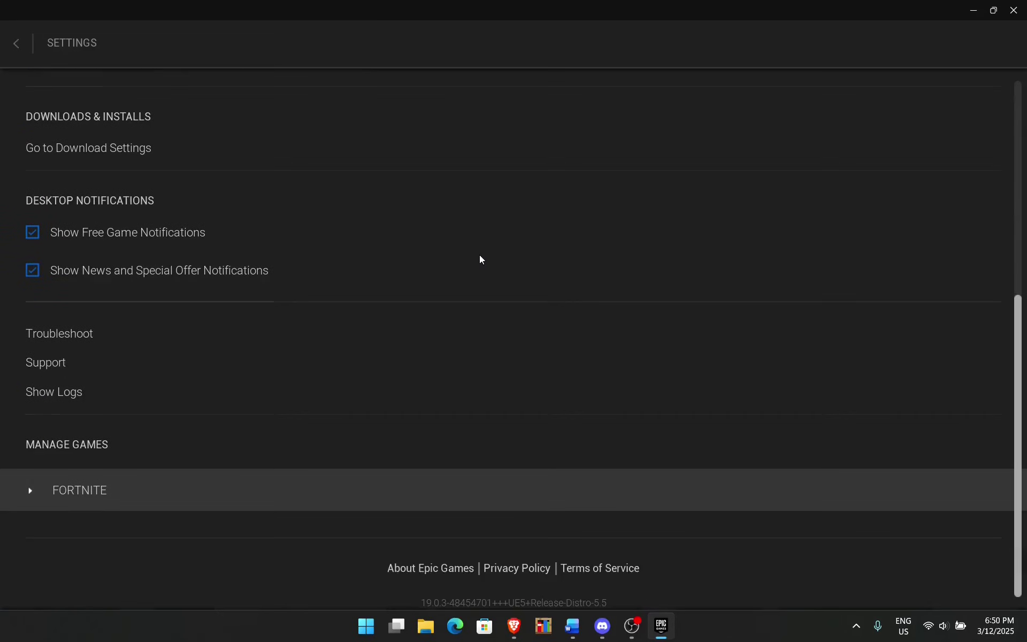
click(32, 490)
scroll(33, 493, down, 1)
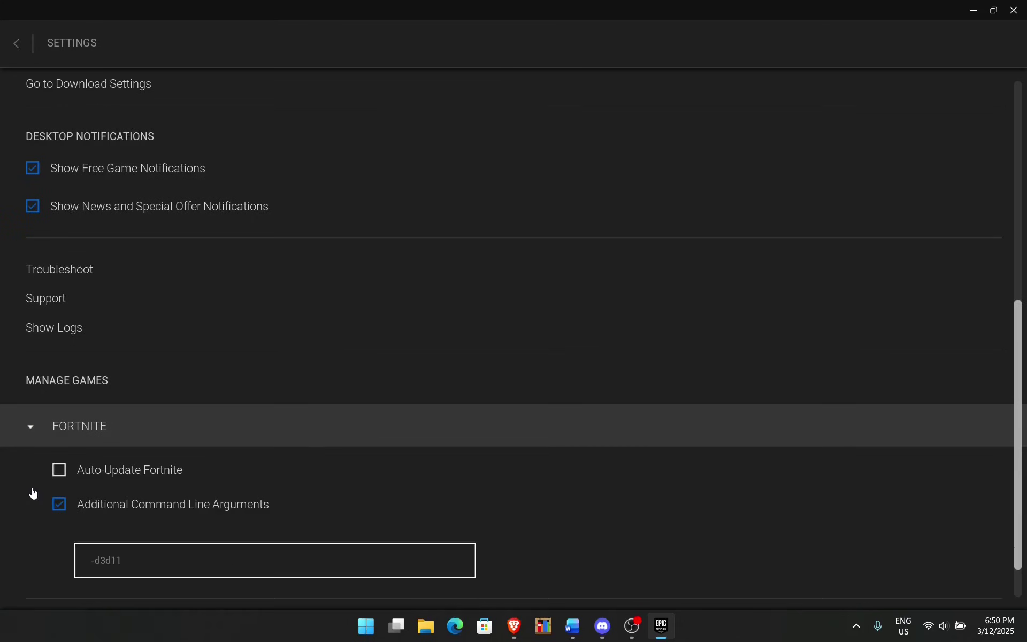
scroll(33, 491, down, 1)
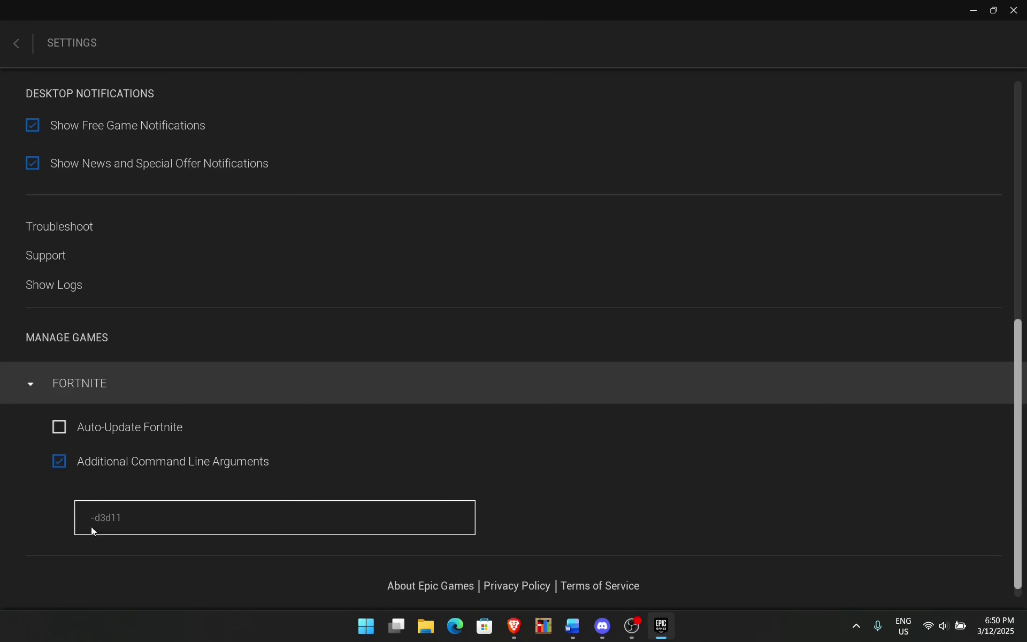
scroll(91, 524, down, 1)
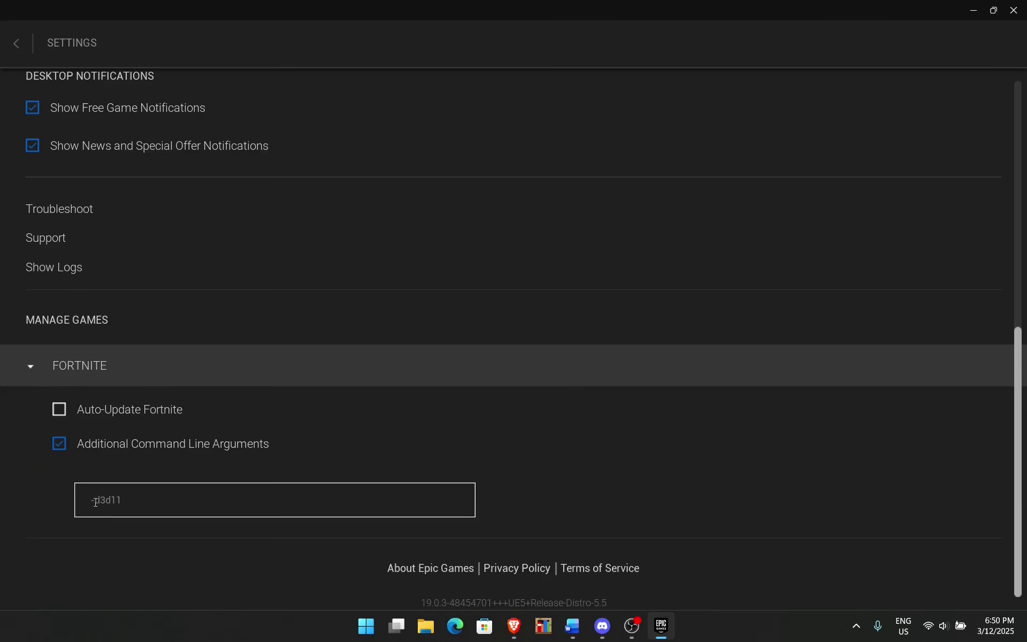
drag(159, 495, 12, 498)
click(172, 495)
click(12, 47)
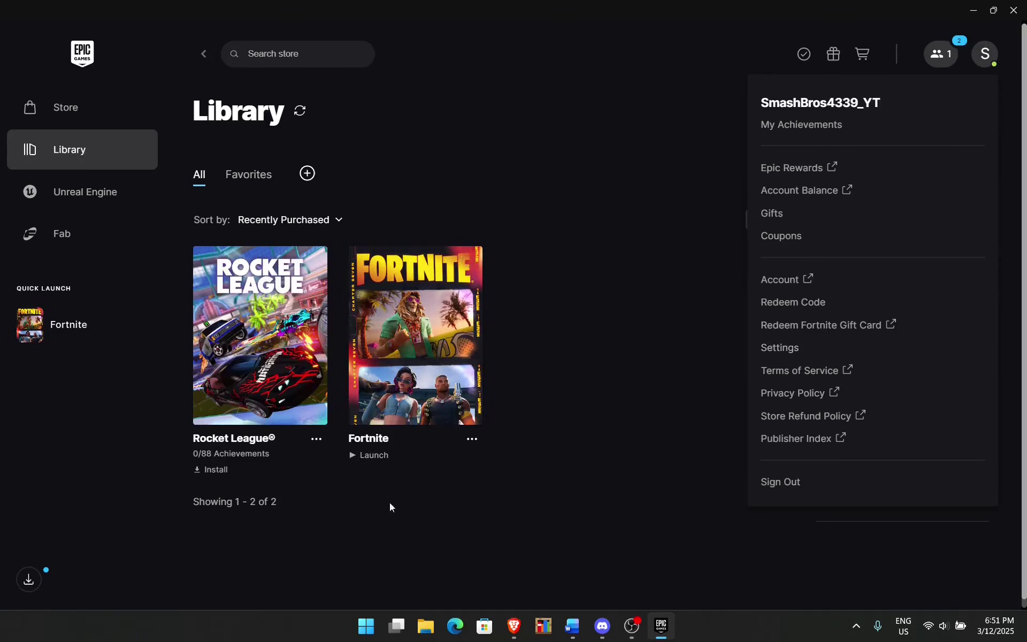
click(626, 358)
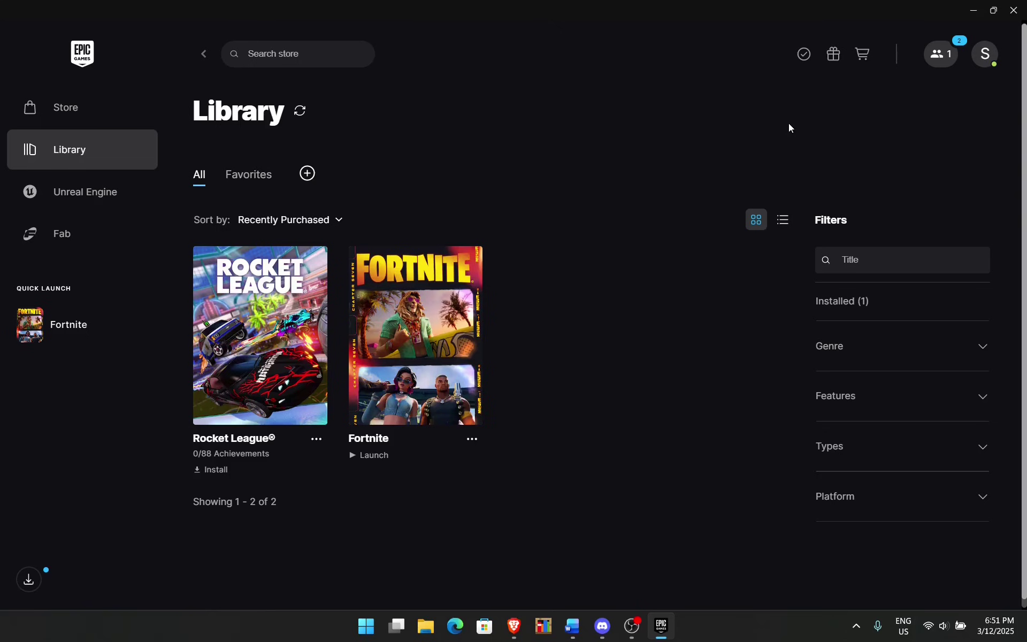
Open the user's temporary files folder with the Run command %temp% and look through its contents.
key(super+r)
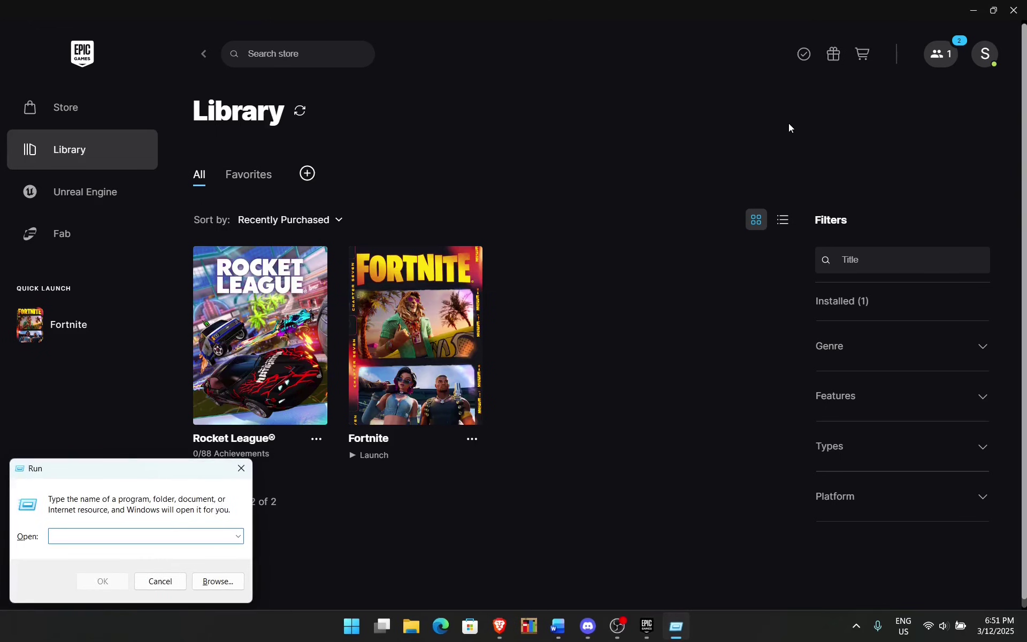
text(%temp%)
key(Return)
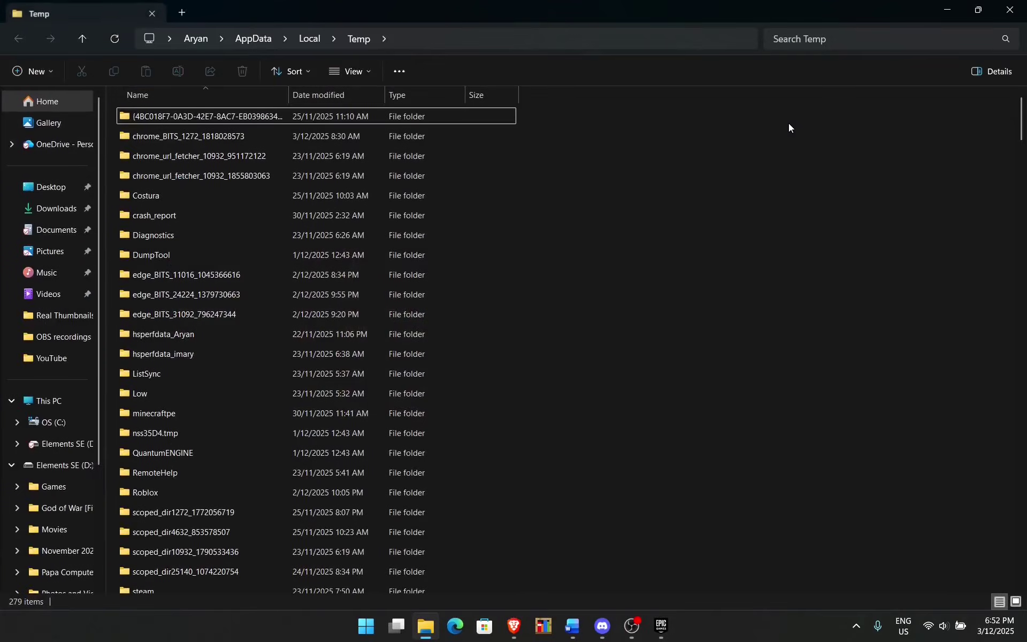
scroll(763, 187, down, 5)
scroll(763, 187, down, 20)
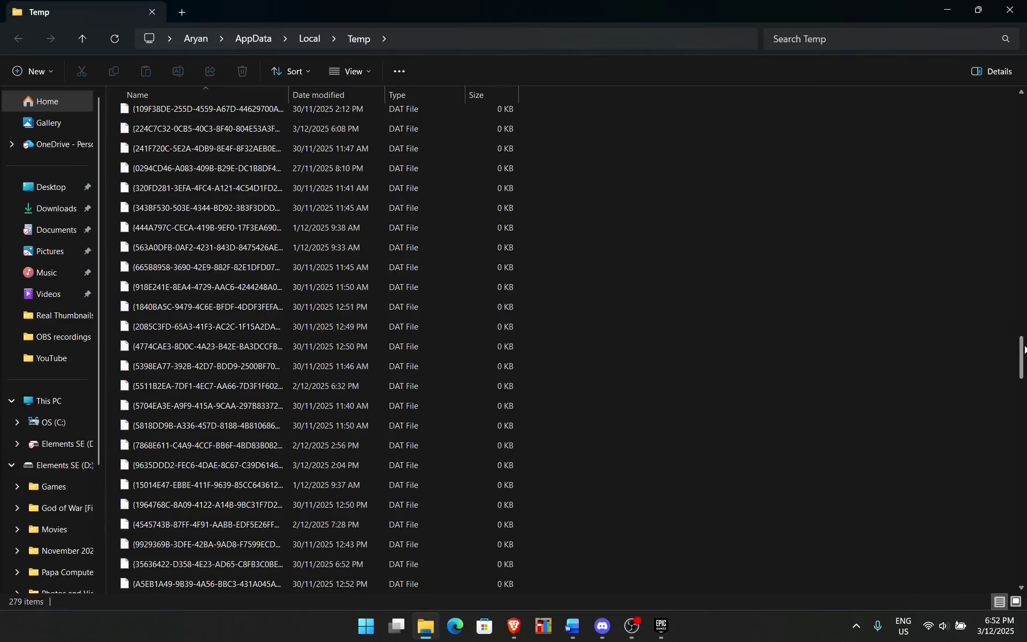
drag(1021, 348, 1021, 115)
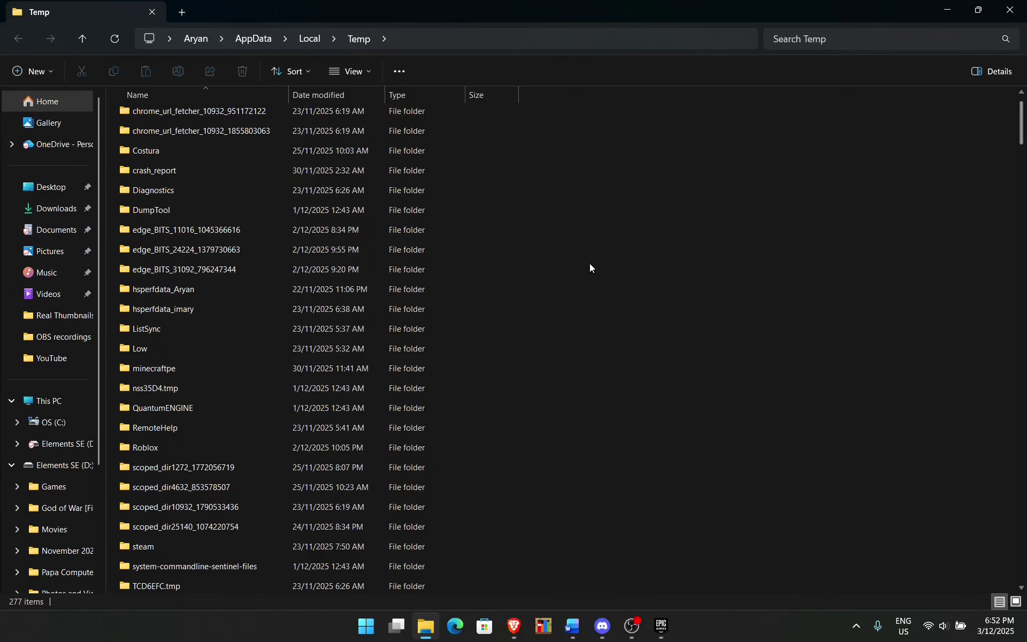
scroll(589, 263, up, 1)
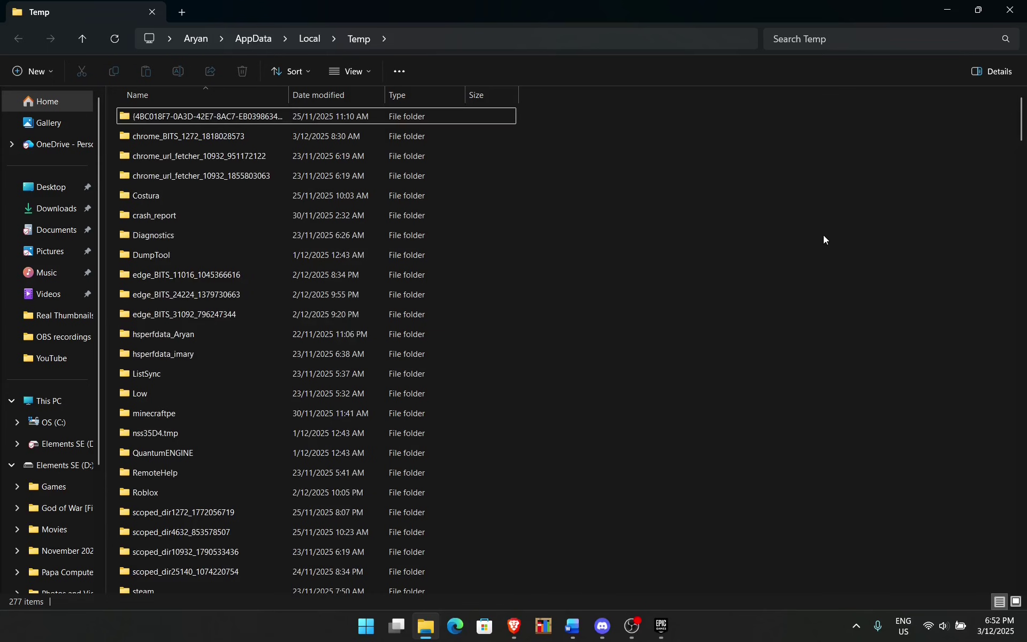
Delete all items in the user's Temp folder, skipping every item that is in use.
key(ctrl+a)
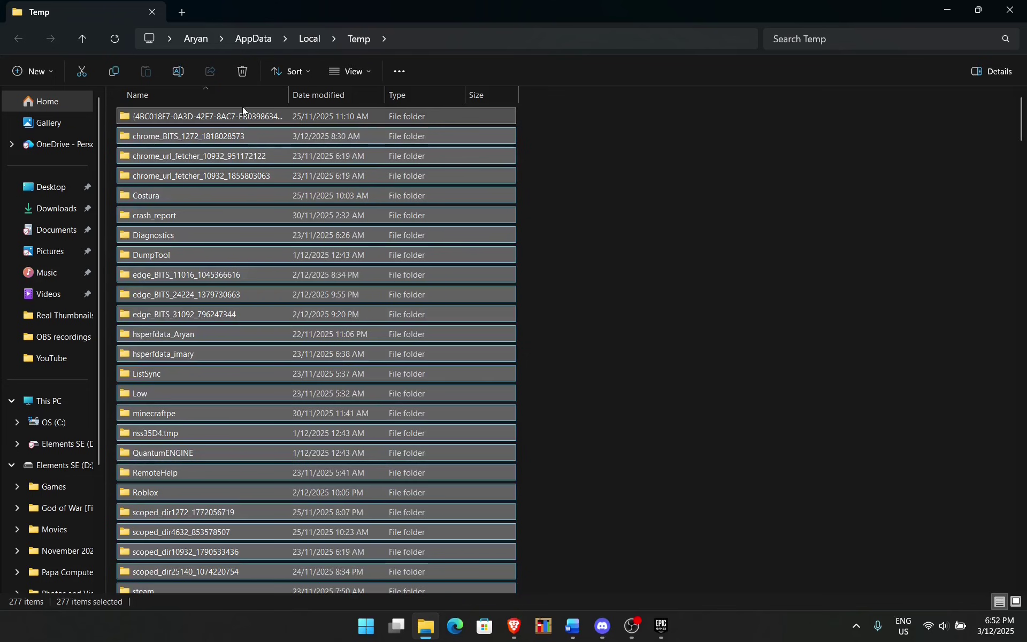
click(242, 73)
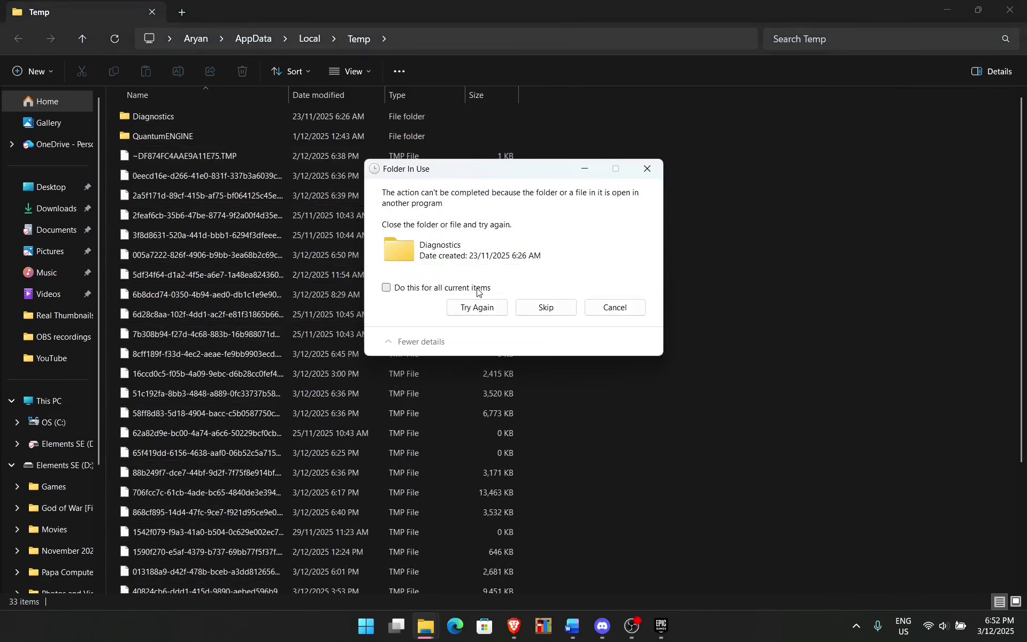
click(386, 288)
click(556, 311)
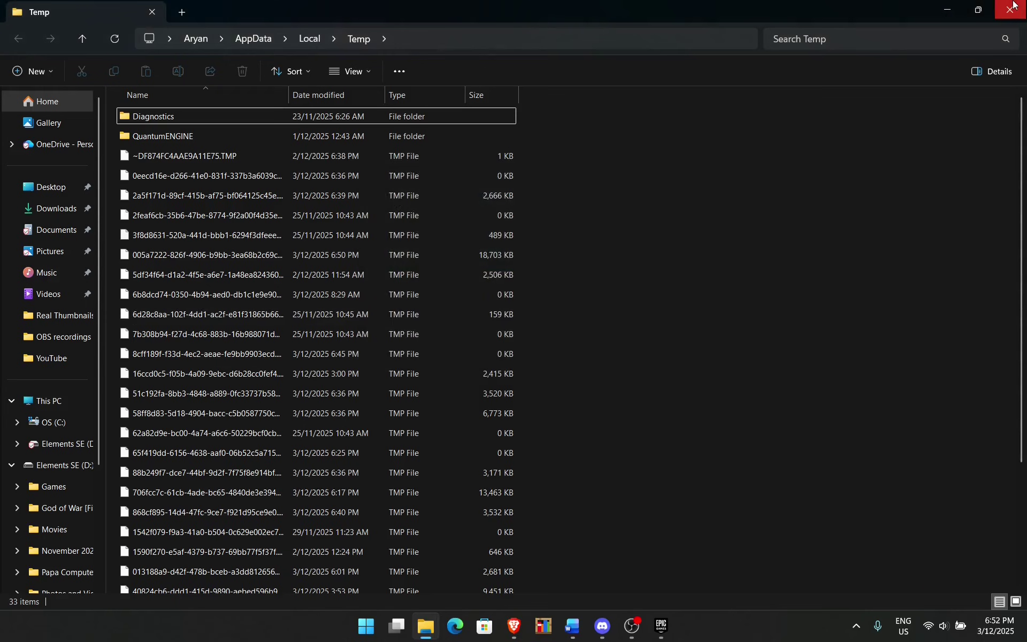
Open the Windows Temp folder with the Run command temp, granting permanent access, and select all its items before closing the folder.
key(super+r)
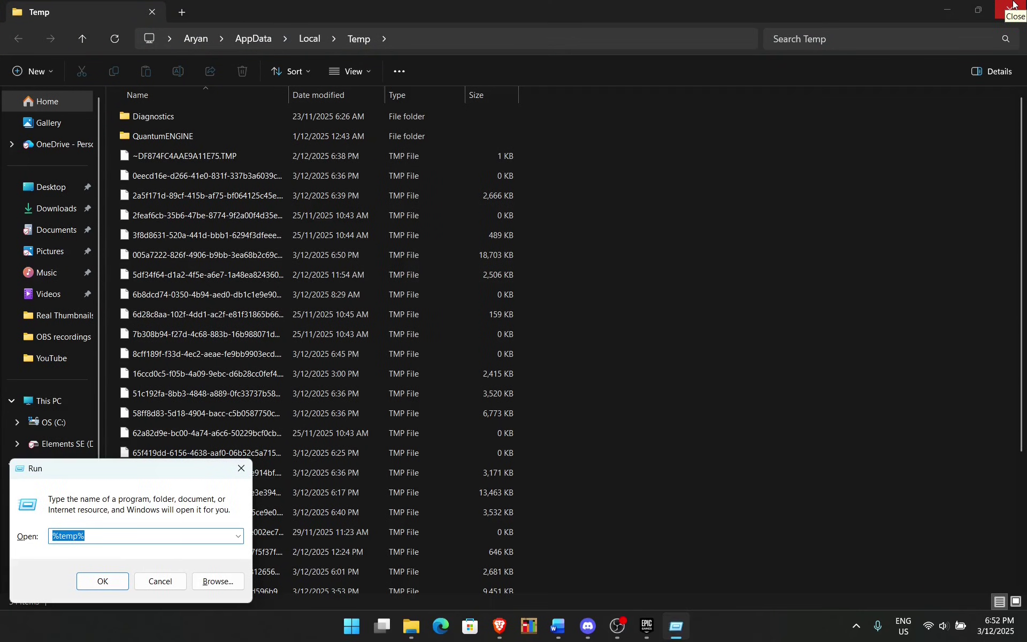
text(temp)
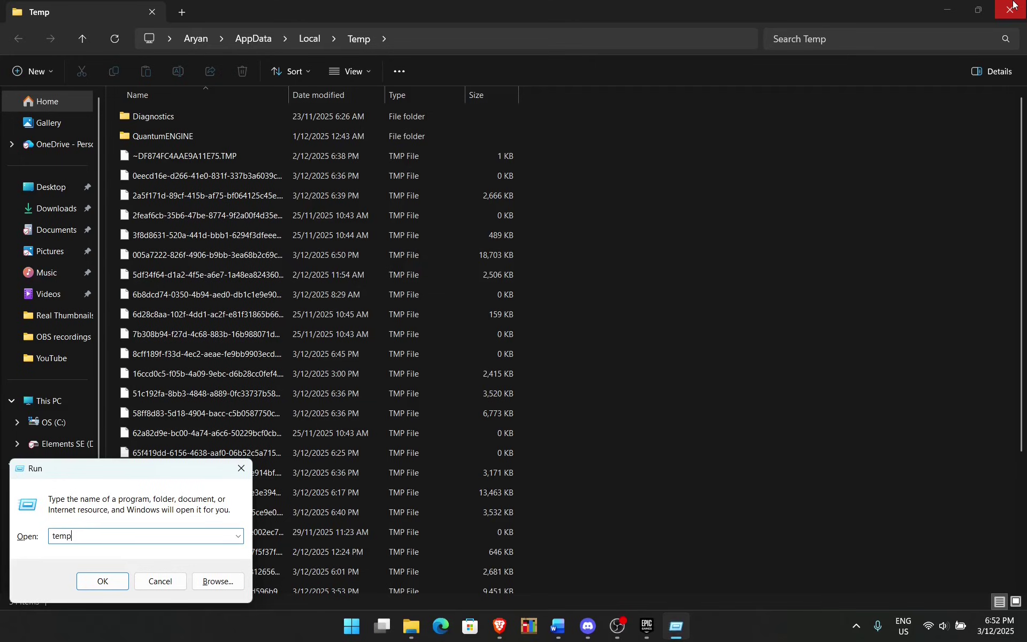
key(Return)
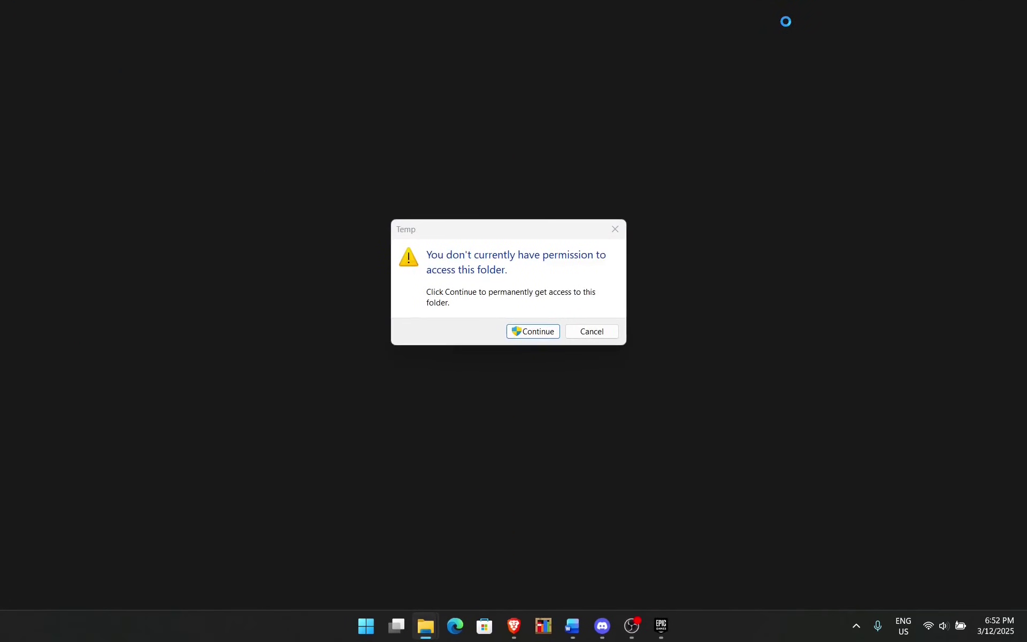
click(522, 332)
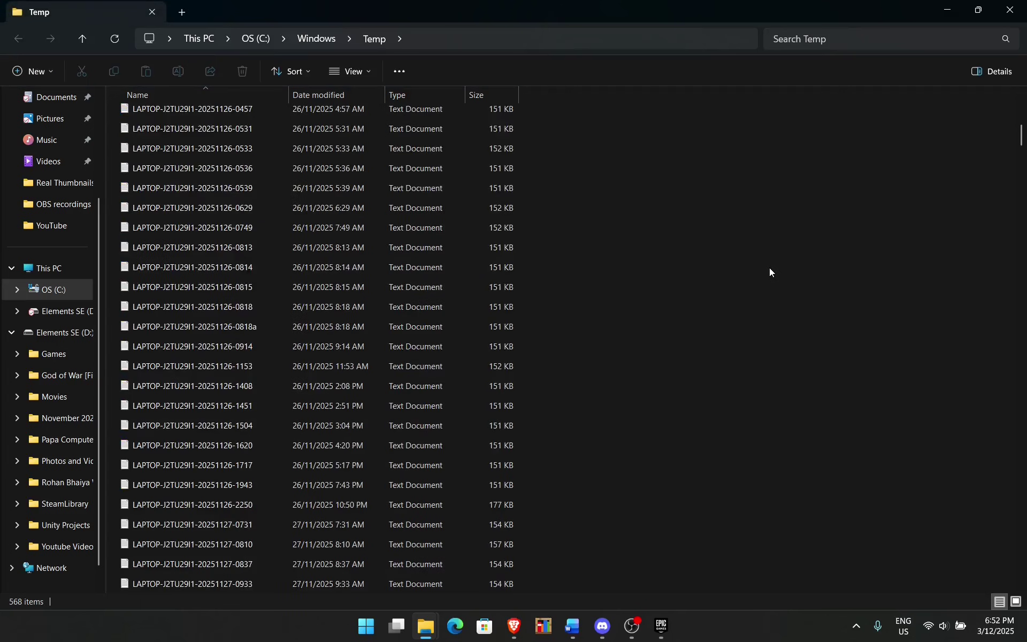
key(ctrl+a)
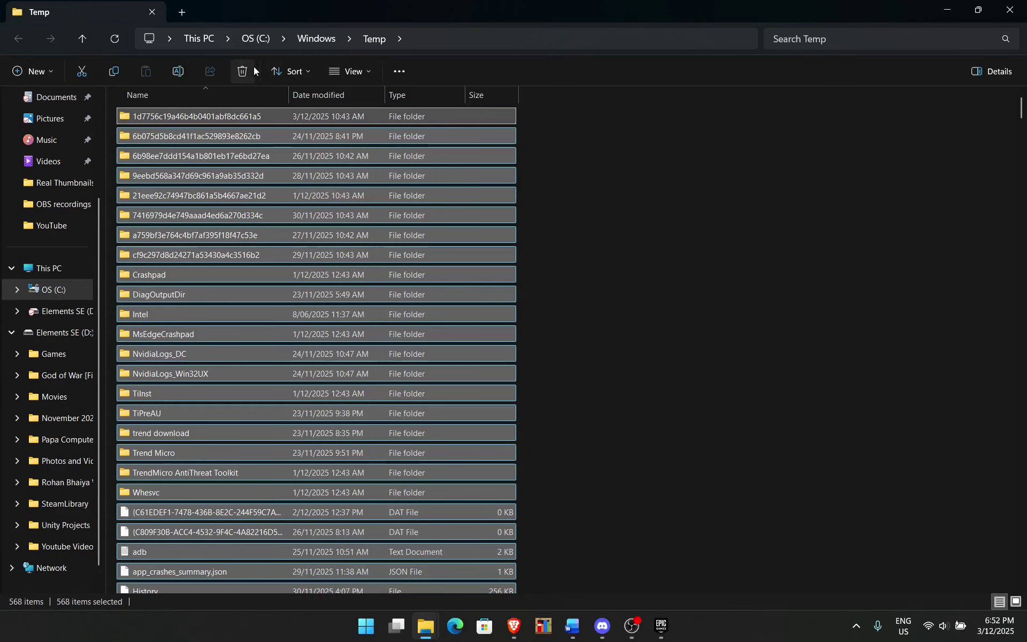
key(ctrl+w)
Switch to the Epic Games Launcher and show the available actions for Fortnite in the library.
click(669, 630)
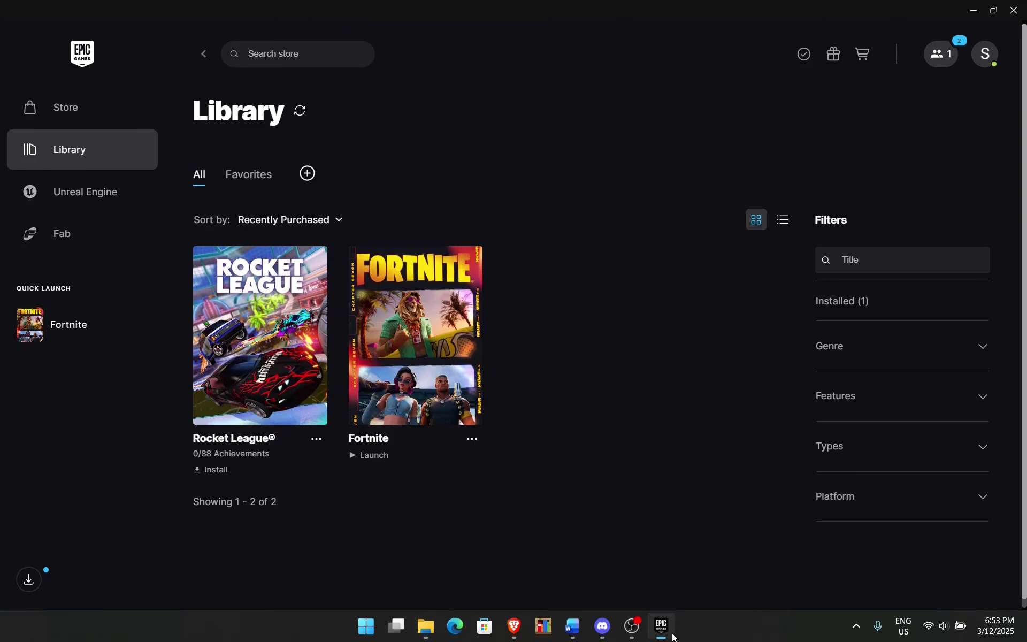
click(471, 439)
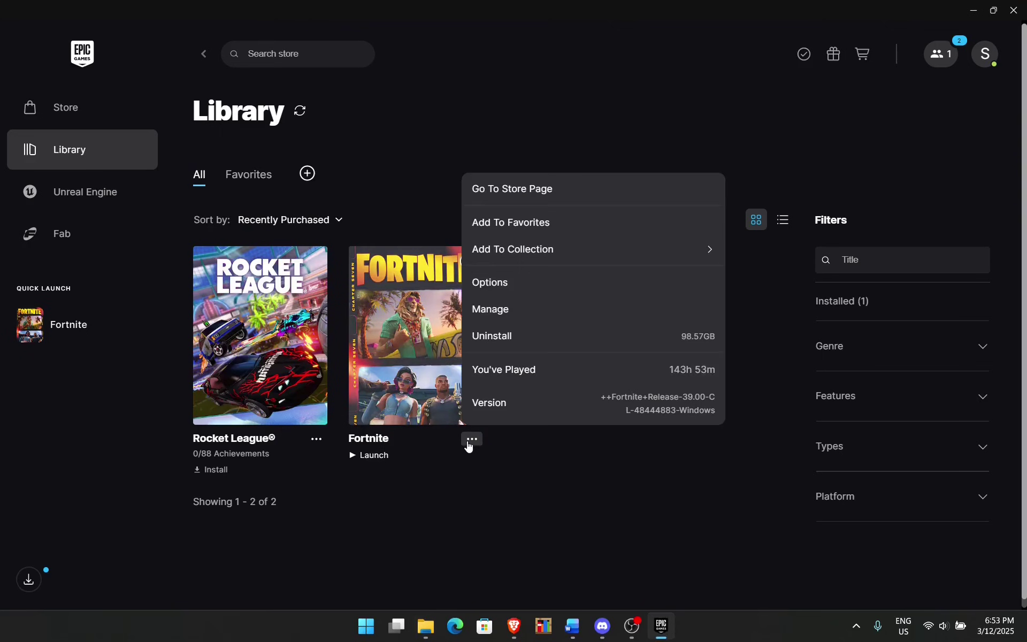